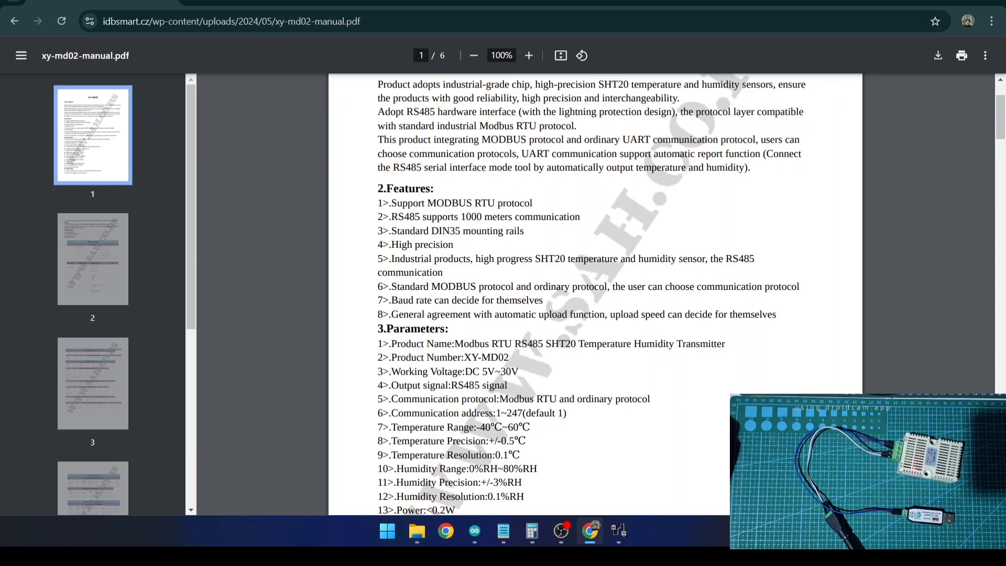
- Examine the XY-MD02 manual's Modbus function code and register address tables on page 2, enlarged to 125%
scroll(595, 293, "down", 10)
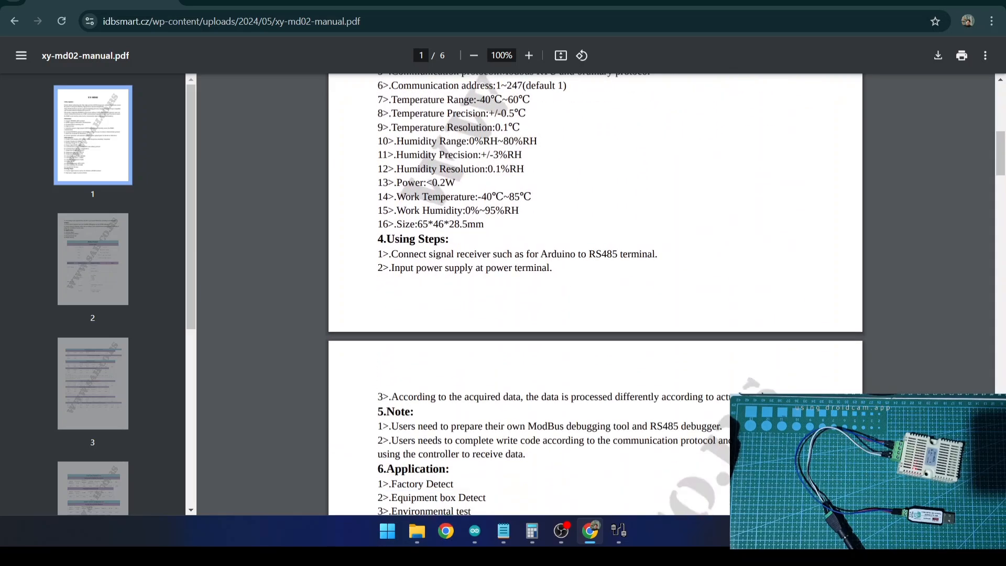
scroll(540, 281, "down", 4)
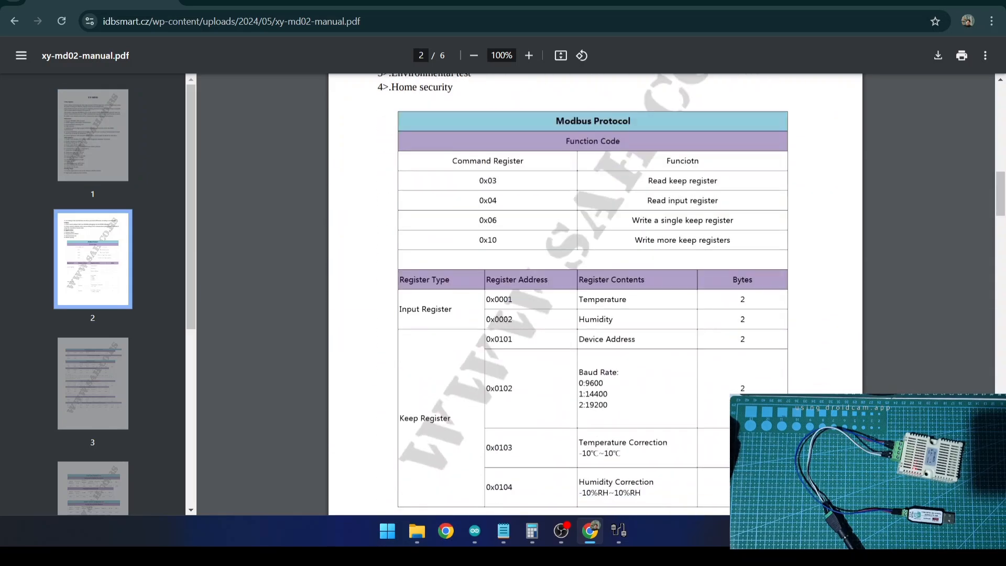
scroll(540, 282, "up", 2)
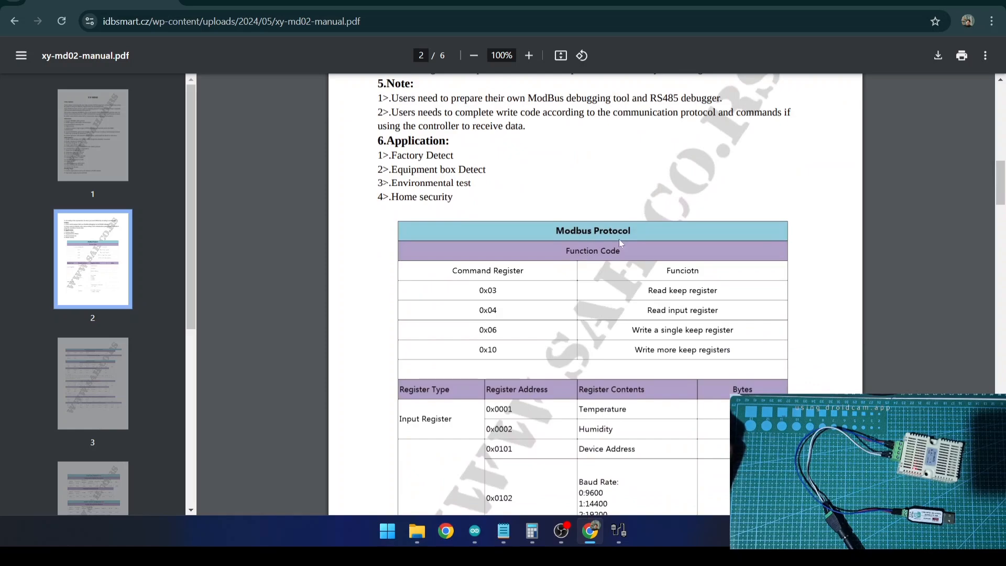
left_click(529, 55)
left_click(529, 55)
scroll(613, 194, "down", 2)
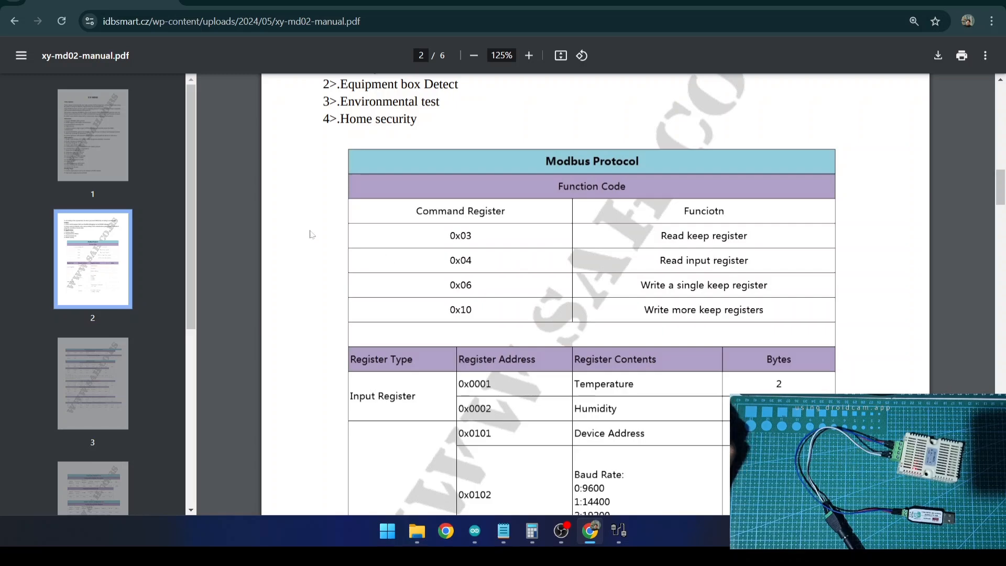
scroll(520, 264, "down", 2)
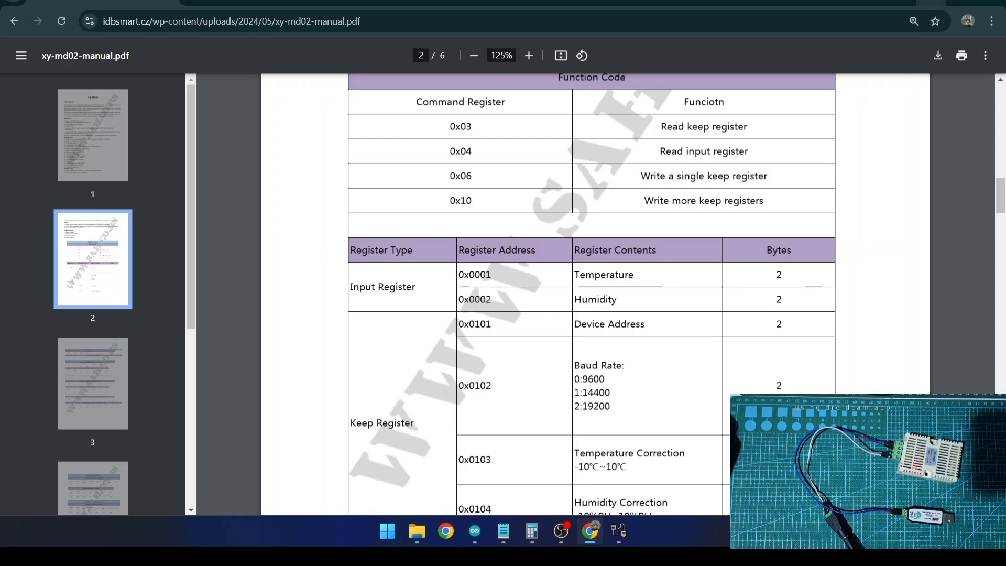
- Search the web for "modbus poll" in a separate browser tab
left_click(202, 2)
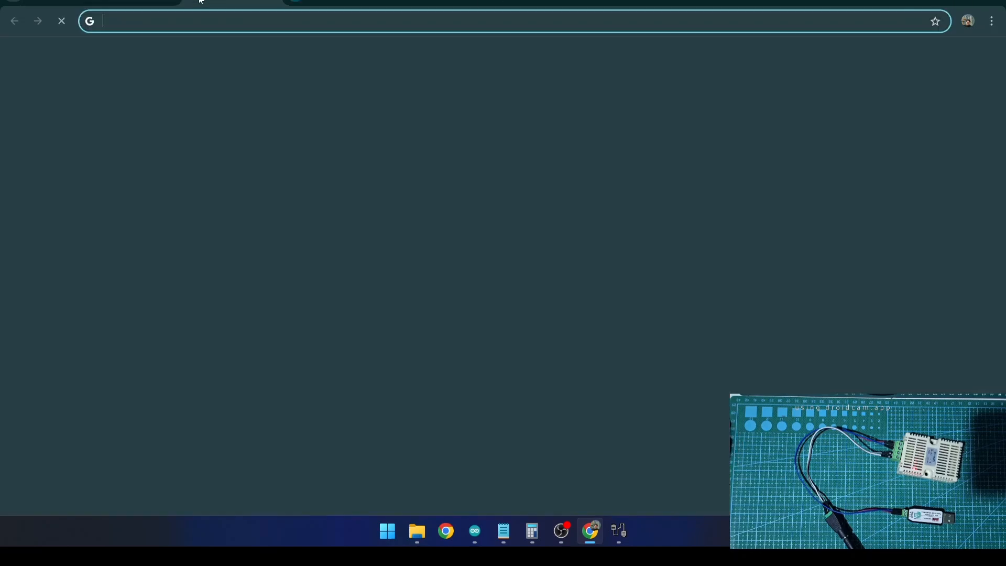
type("modbus po")
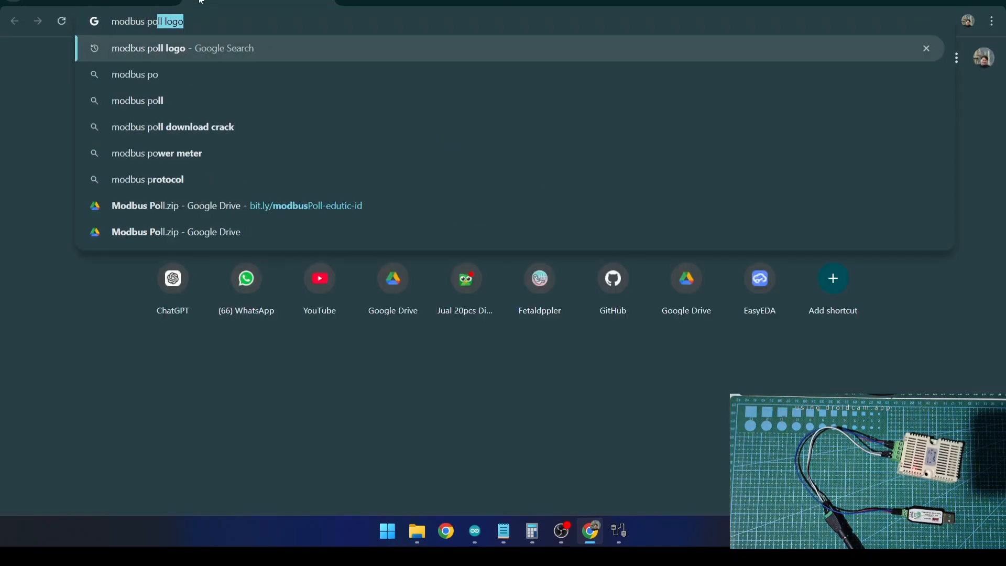
type("ll")
key("Return")
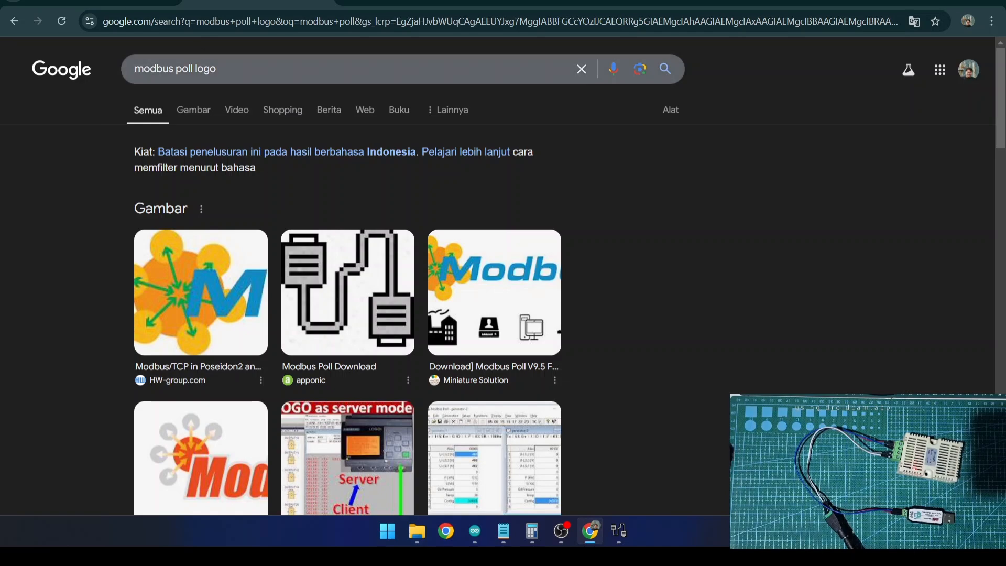
left_click(274, 74)
key("BackSpace")
key("BackSpace")
key("BackSpace")
key("BackSpace")
key("Return")
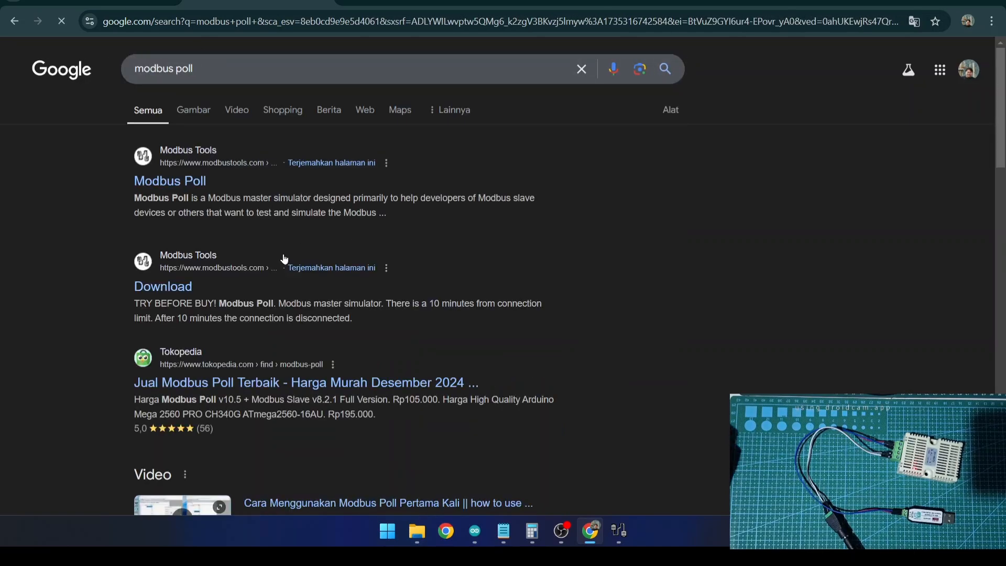
- Open the Modbus Poll page on modbustools.com and review its description, supported protocol variants and features
left_click(173, 181)
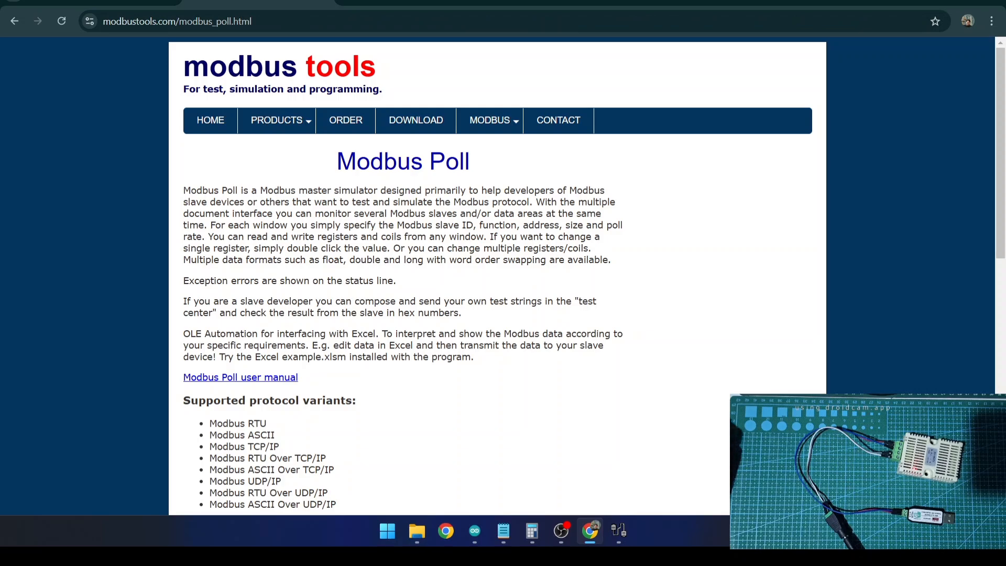
scroll(381, 290, "down", 2)
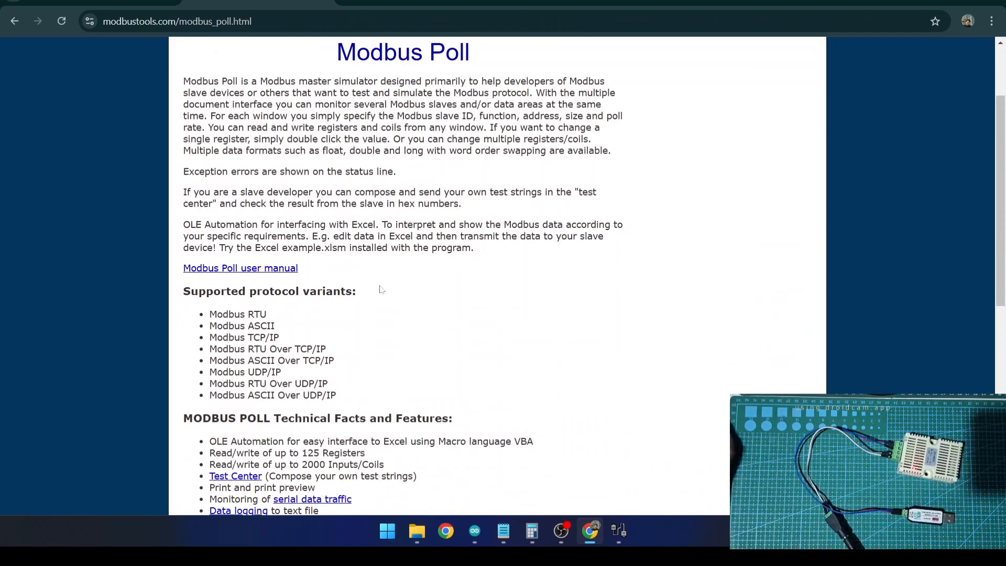
scroll(379, 289, "down", 2)
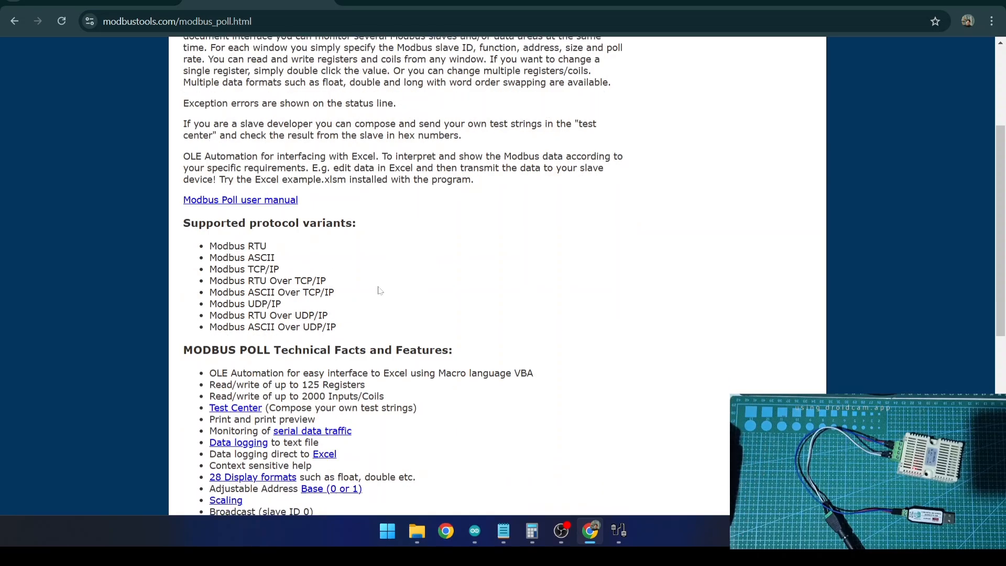
scroll(369, 289, "up", 4)
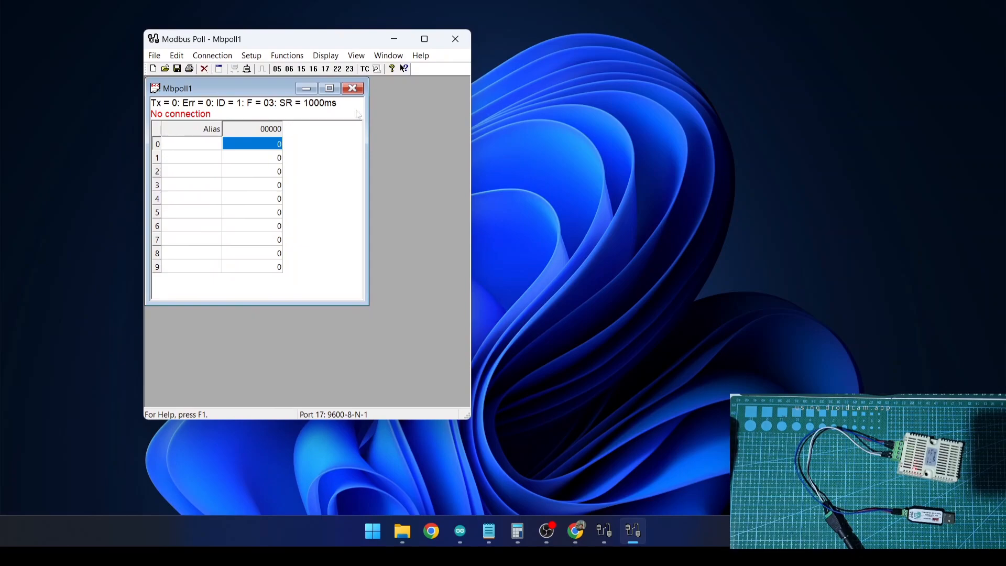
- Open the connection setup in Modbus Poll and choose USB-SERIAL CH340 (COM17) as the serial port
mouse_move(289, 47)
left_mouse_down()
mouse_move(303, 68)
mouse_move(332, 60)
mouse_move(297, 52)
left_mouse_up()
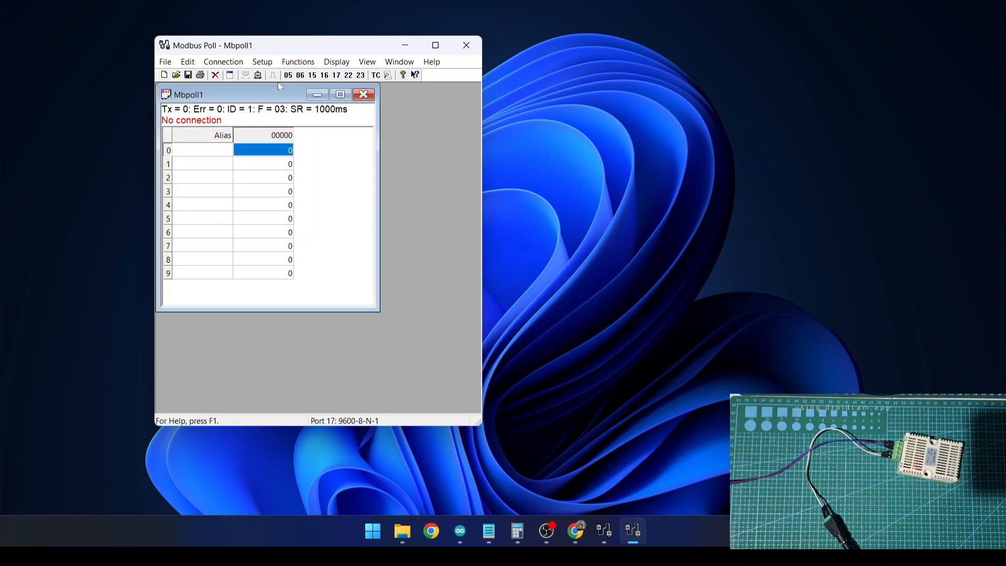
left_click(229, 64)
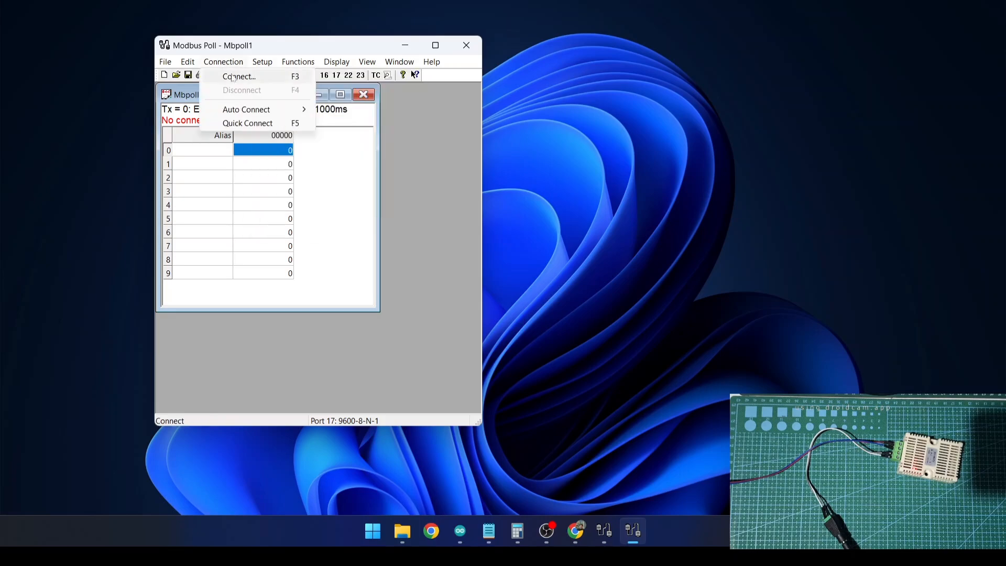
left_click(233, 77)
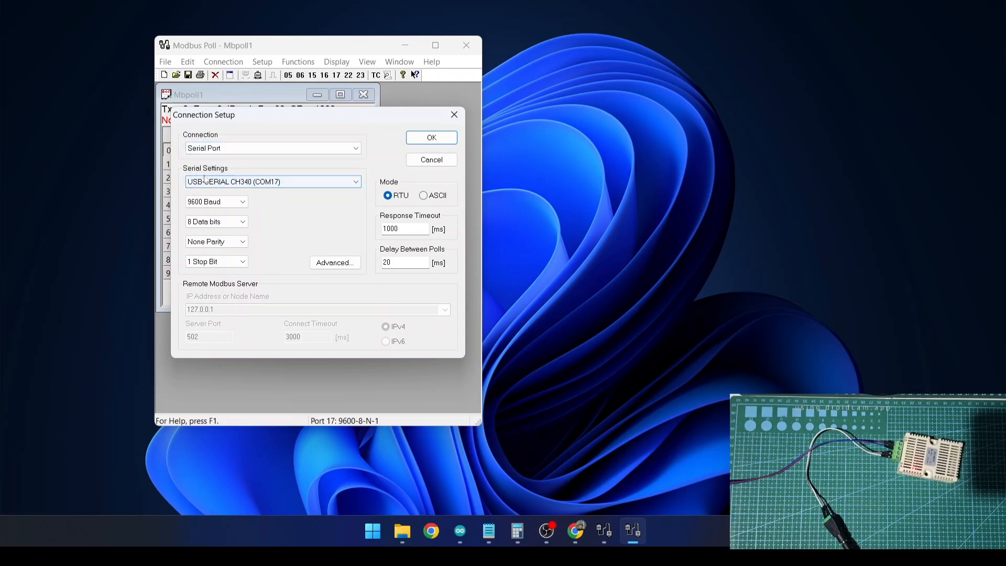
left_click(279, 181)
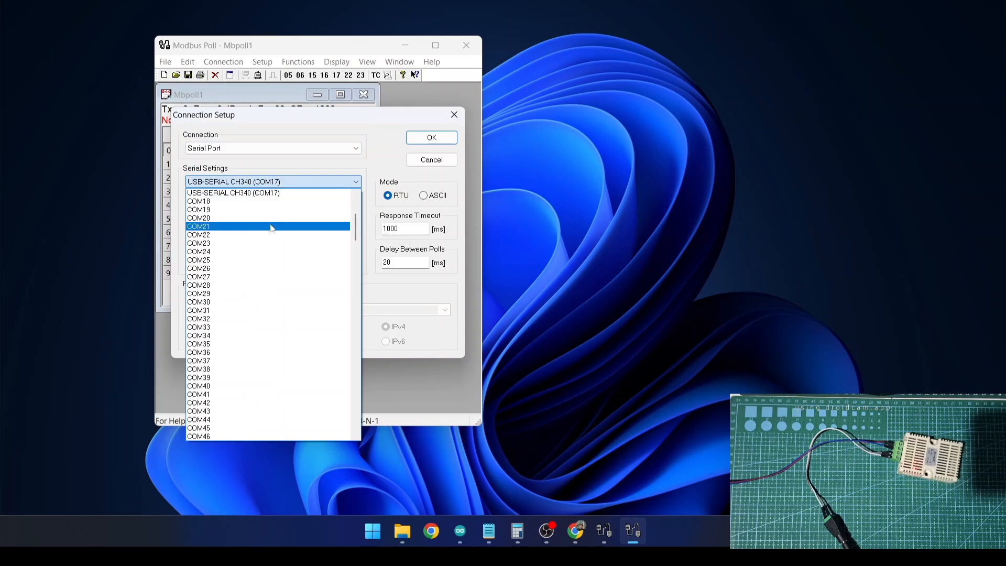
scroll(293, 207, "up", 2)
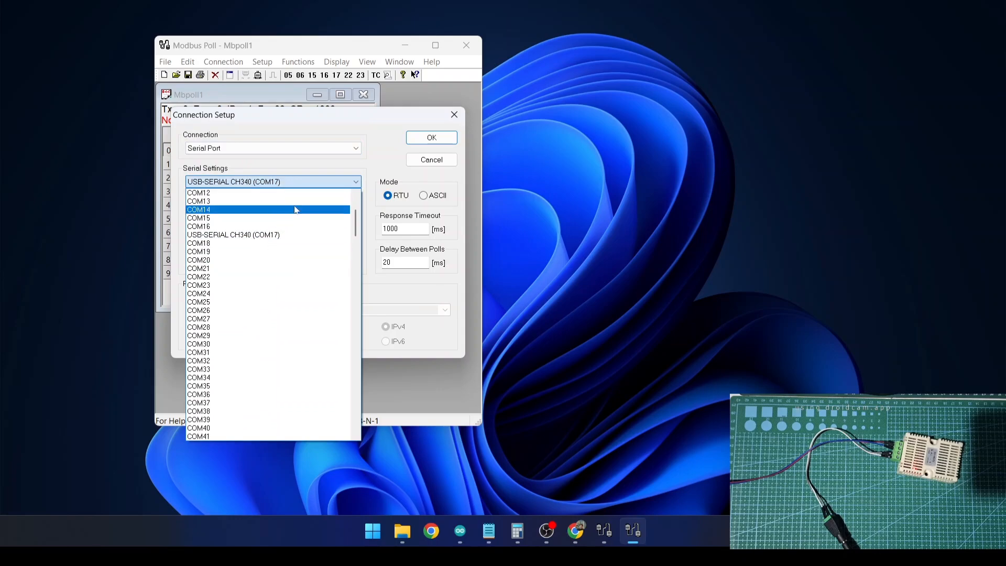
left_click(259, 236)
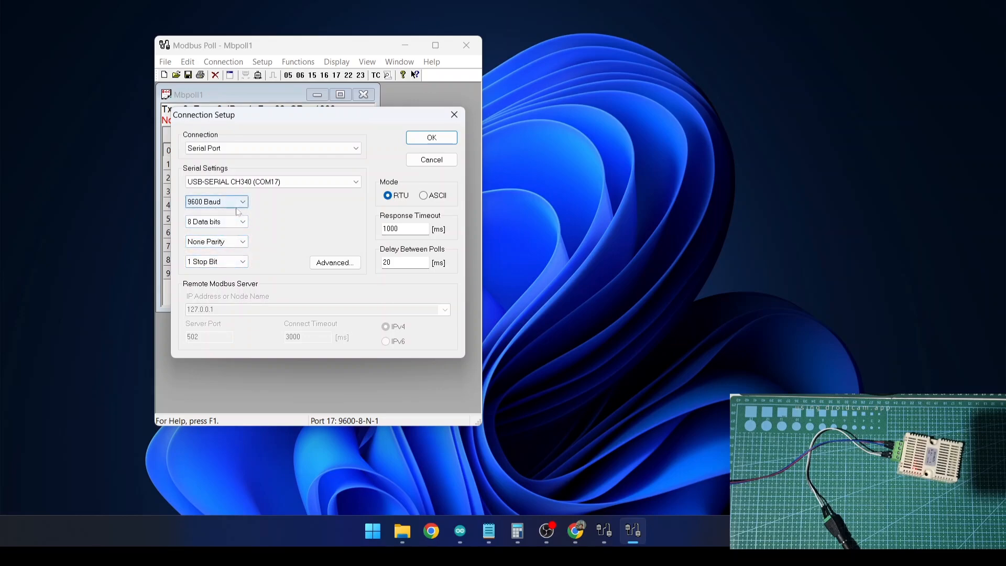
- Switch to the browser and consult the UART Communication Protocol table on page 6 of the sensor manual for the serial settings
left_click(576, 529)
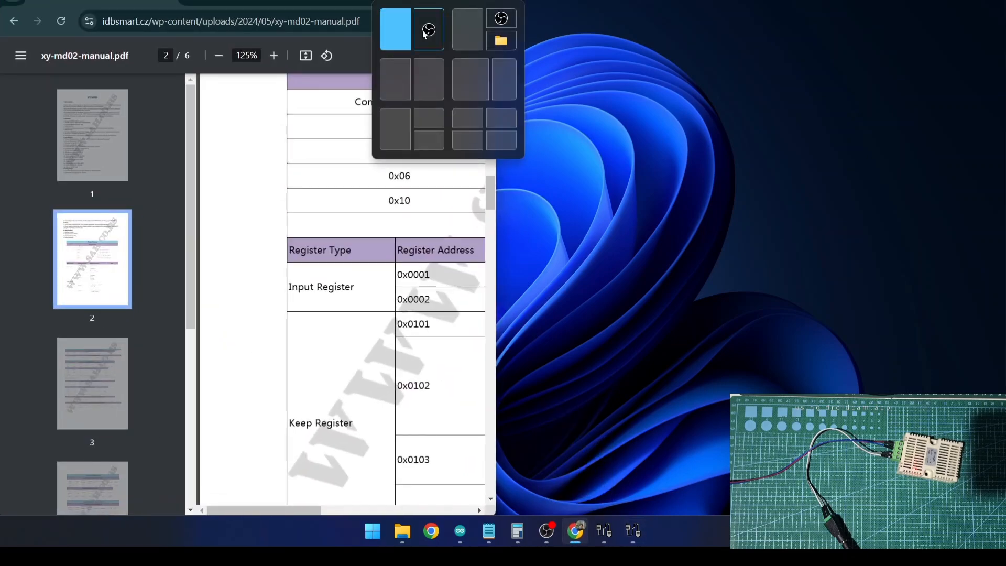
left_click(456, 4)
scroll(497, 242, "down", 15)
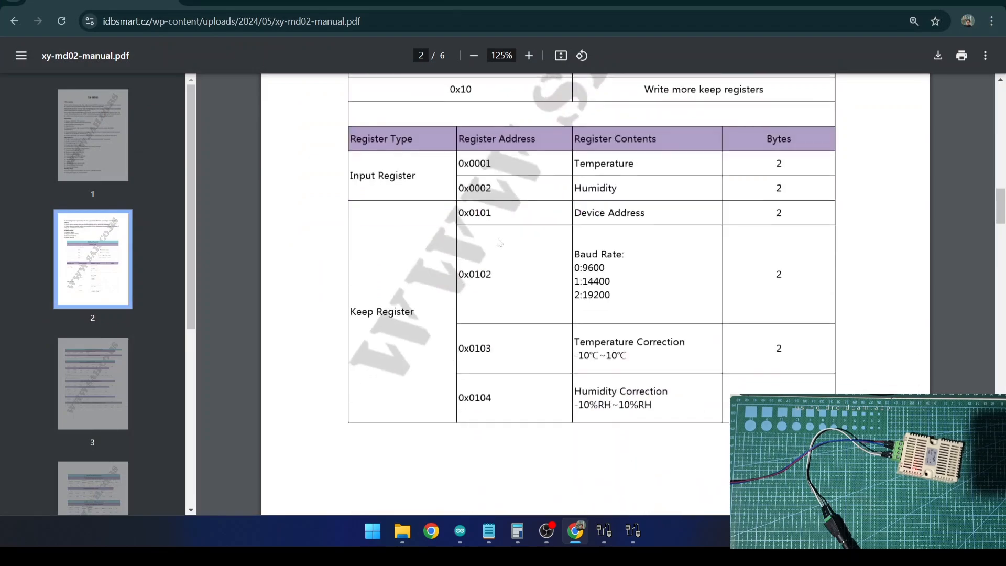
scroll(498, 242, "down", 20)
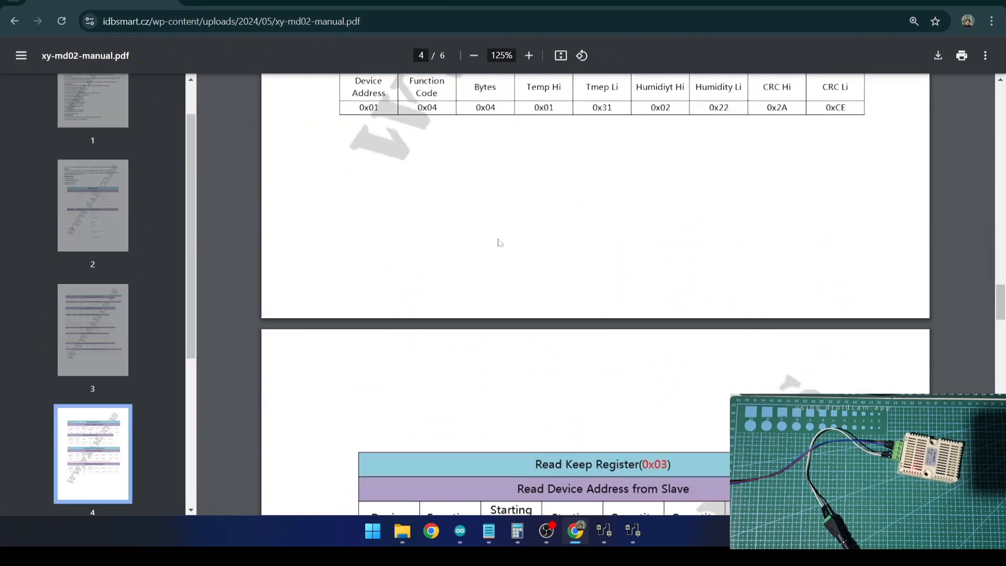
scroll(498, 242, "down", 15)
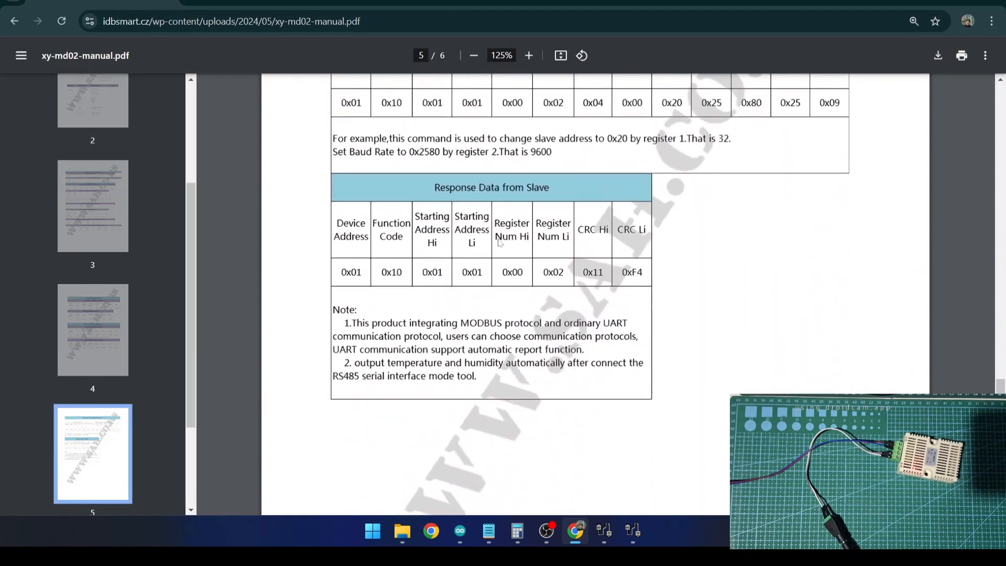
scroll(498, 242, "down", 1)
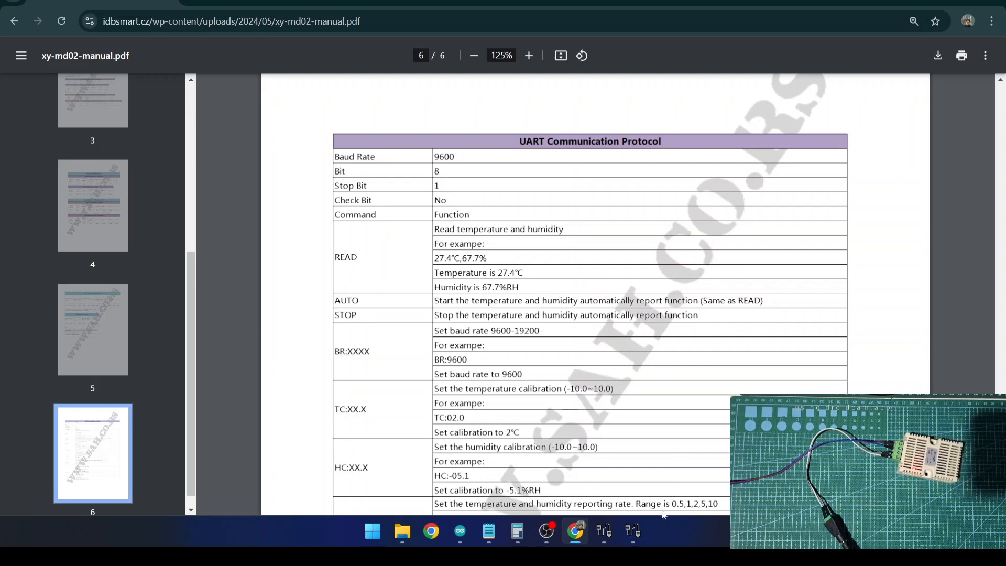
- Return to Modbus Poll and connect in RTU mode with 9600 baud, 8 data bits, no parity and 1 stop bit
left_click(638, 533)
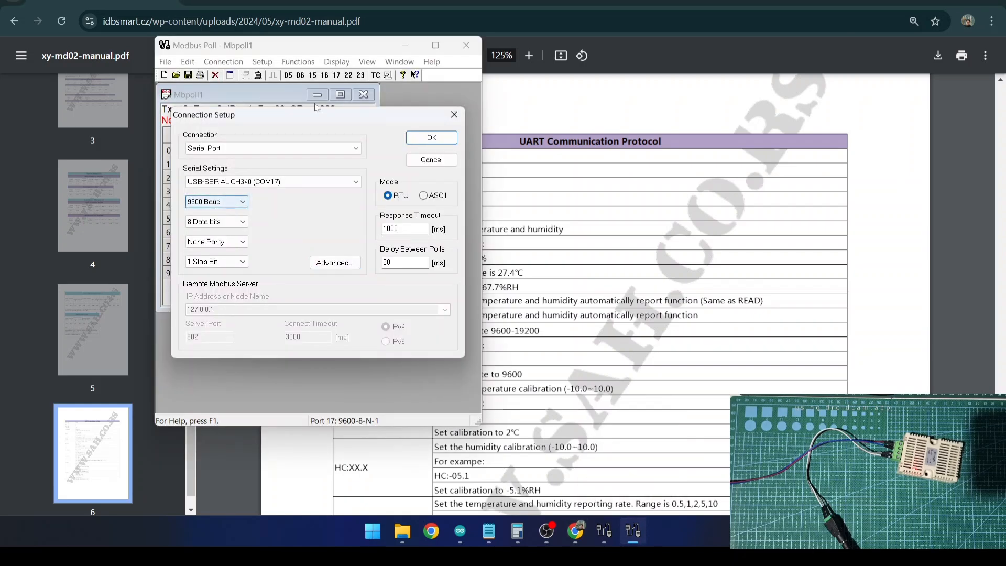
left_click(320, 47)
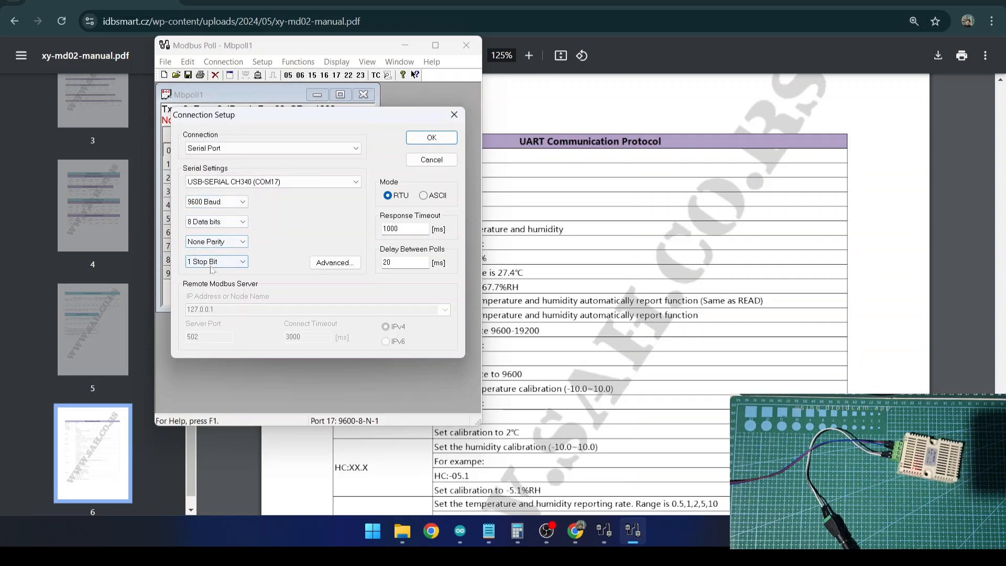
left_click(431, 138)
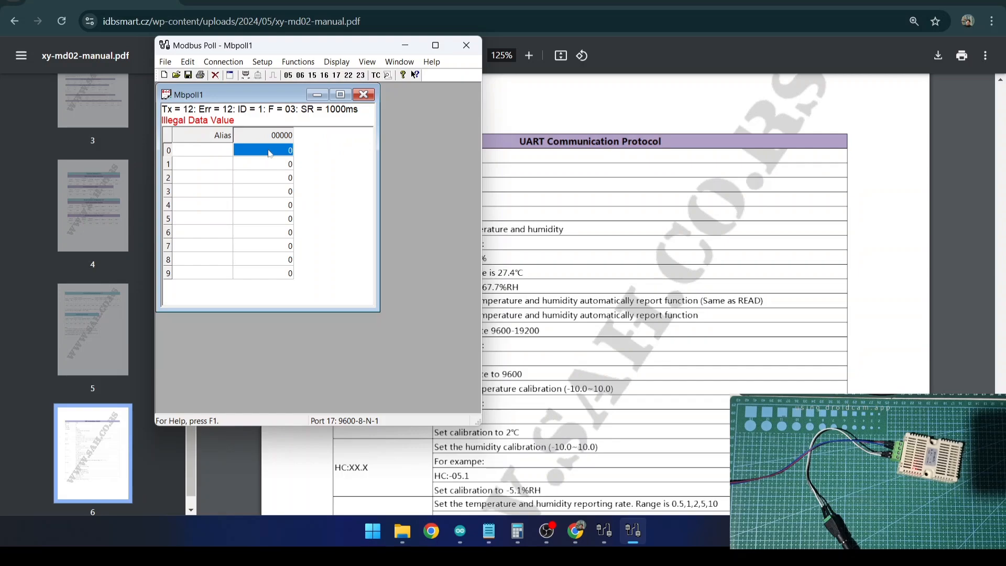
- Open the Read/Write Definition for Mbpoll1 and set the slave ID to 1
left_click(261, 62)
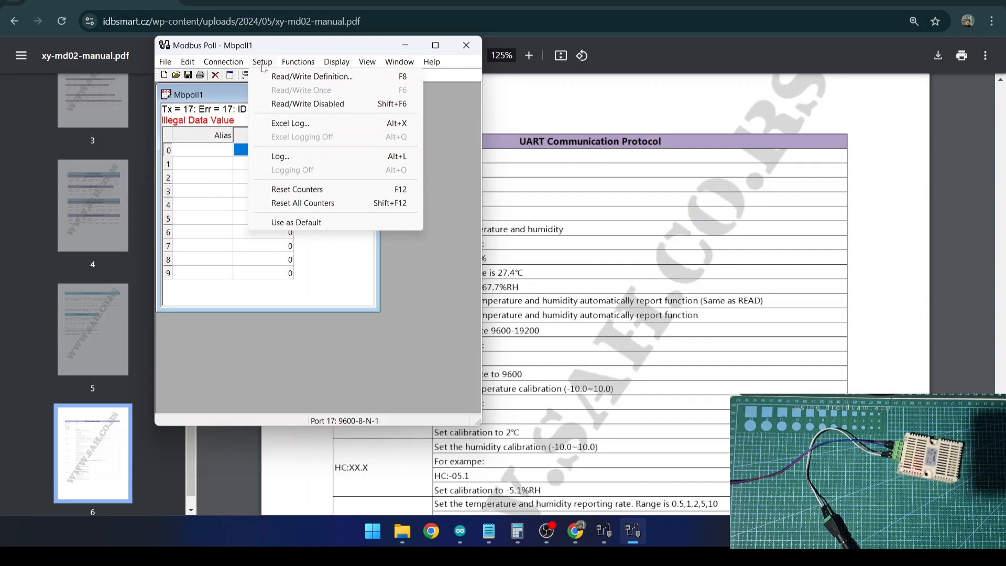
left_click(317, 80)
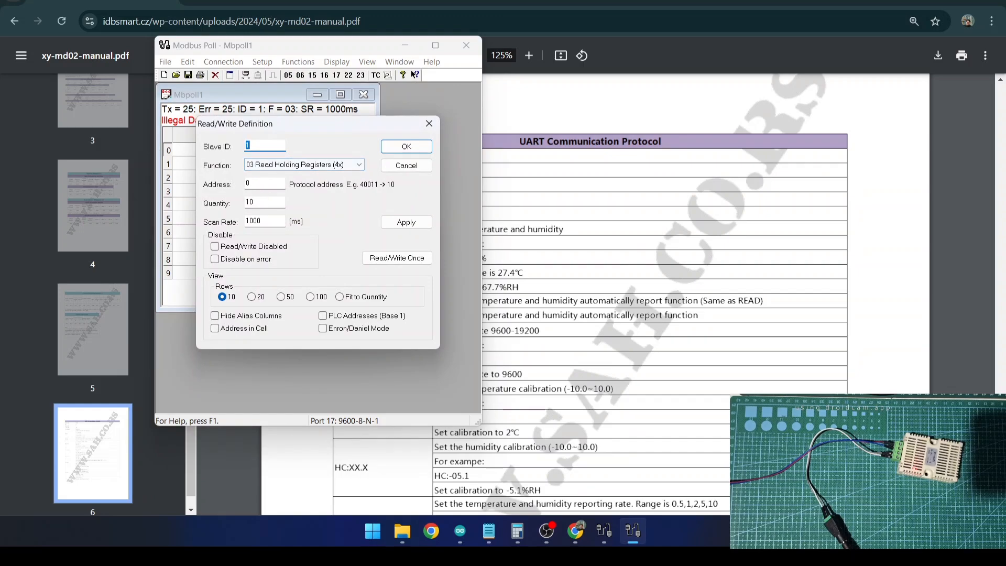
type("1")
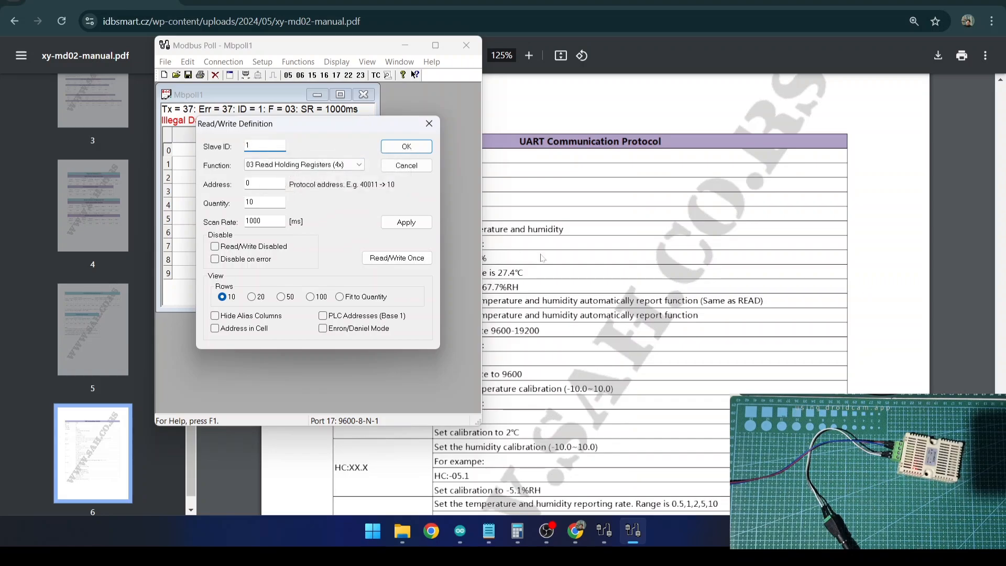
- Check the register type and address table on page 2 of the manual for the temperature and humidity registers
scroll(542, 258, "up", 15)
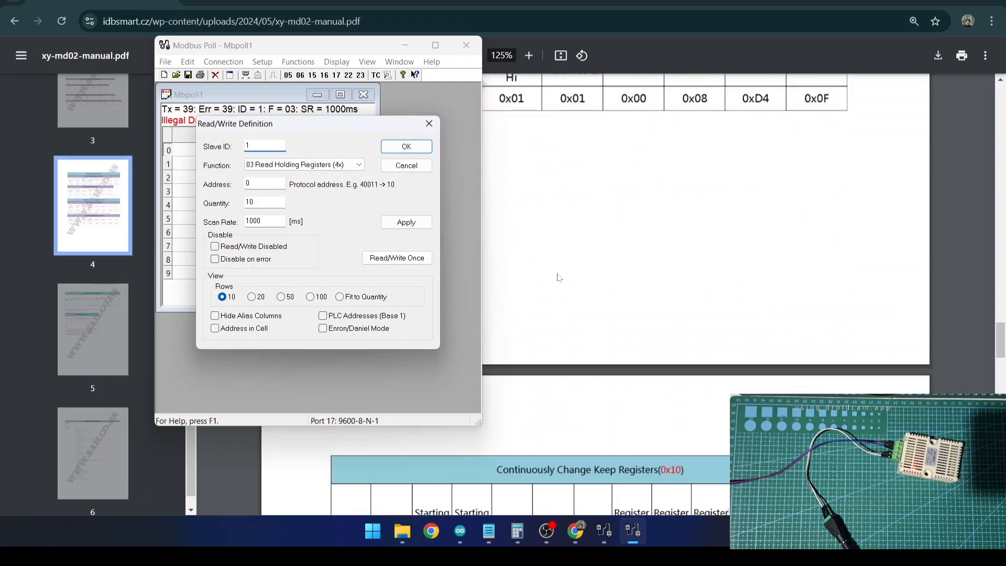
scroll(559, 277, "up", 15)
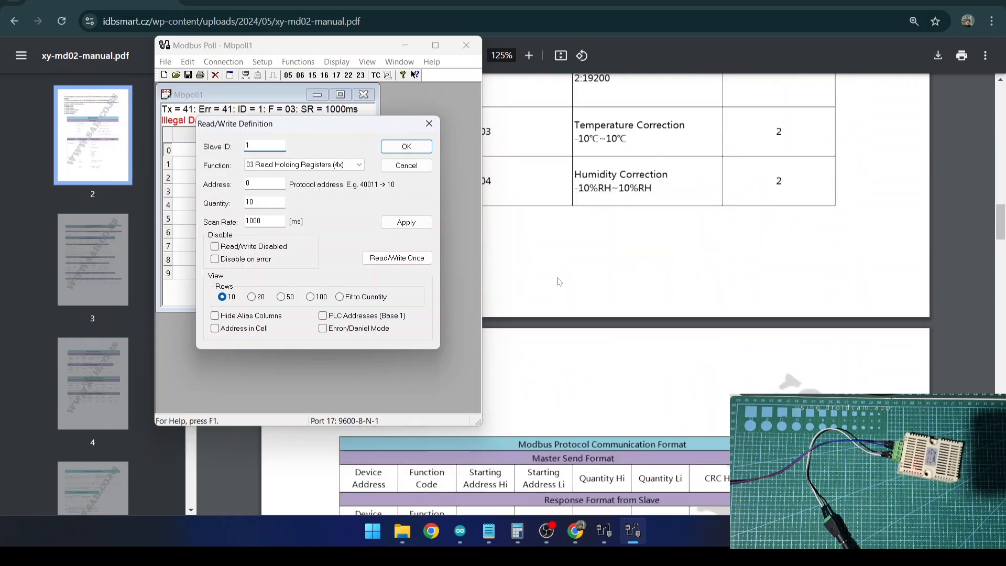
scroll(559, 281, "up", 9)
left_click(556, 285)
scroll(438, 367, "down", 5)
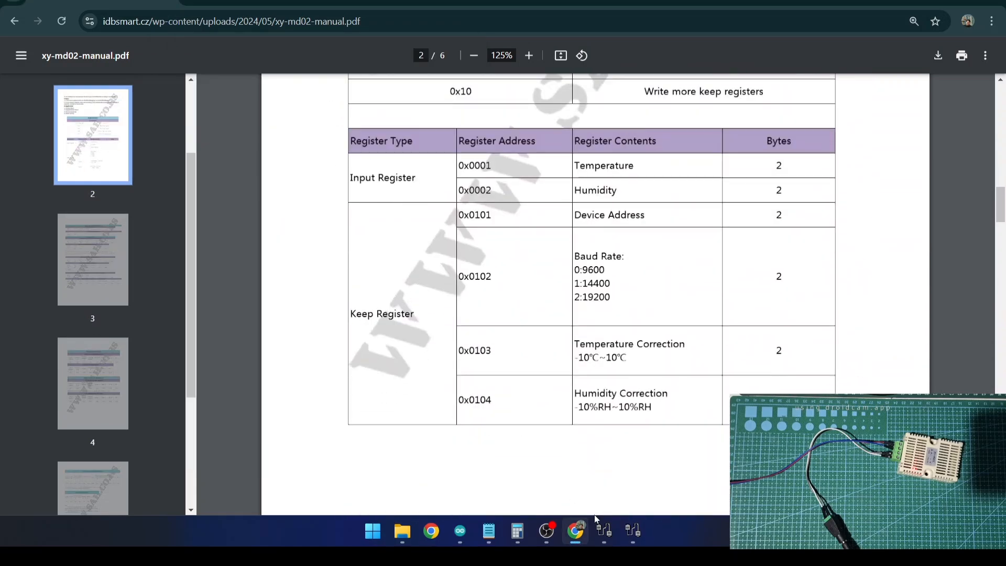
- Return to Modbus Poll and define the read as 04 Read Input Registers (3x) with address 1 and quantity 1
left_click(633, 530)
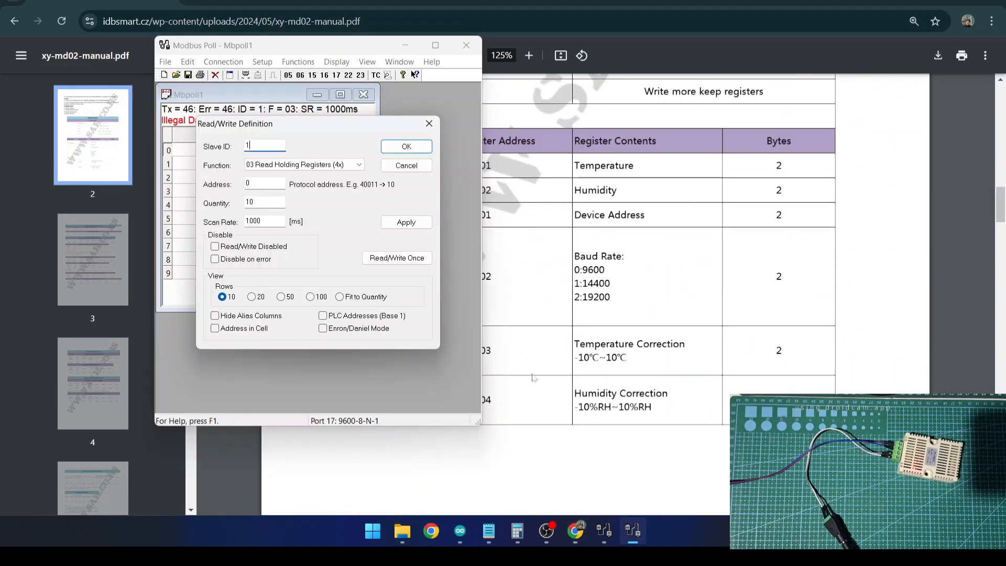
left_click(274, 165)
left_click(293, 202)
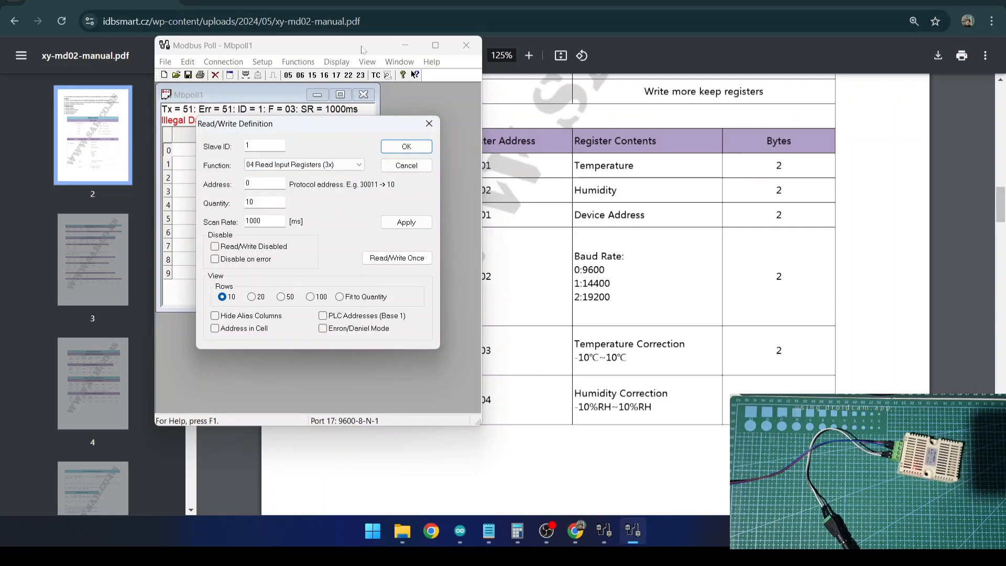
left_click(261, 184)
type("1")
key("Tab")
type("1")
left_click(404, 152)
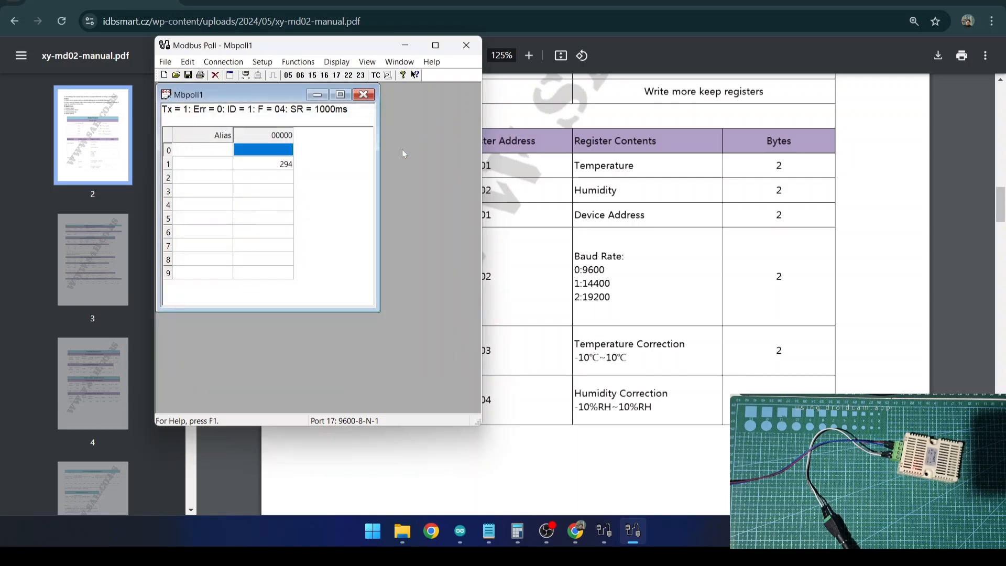
left_click(284, 164)
- Change the read definition's address to 2 to poll the humidity register
left_click_drag(309, 45, 214, 63)
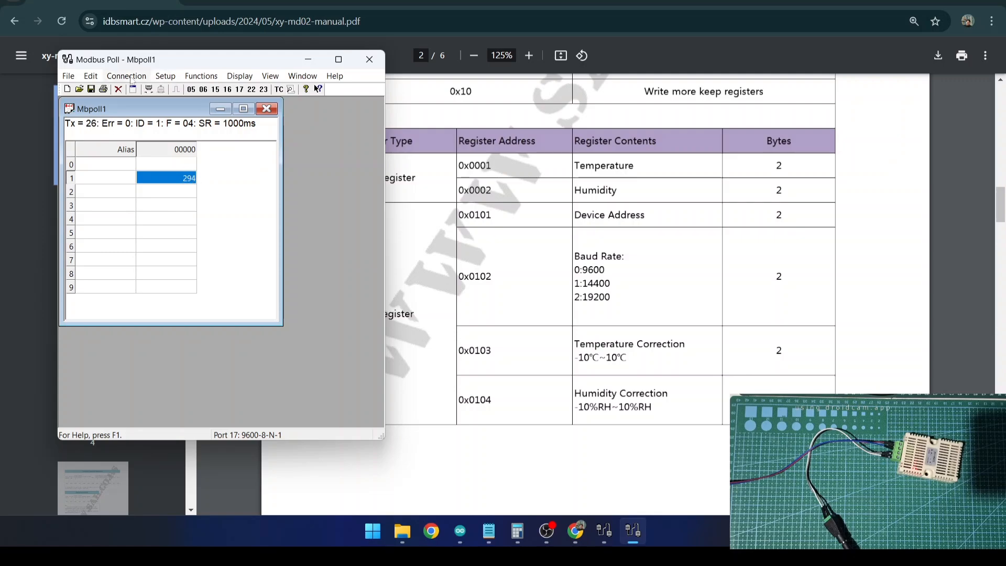
left_click(166, 76)
left_click(198, 91)
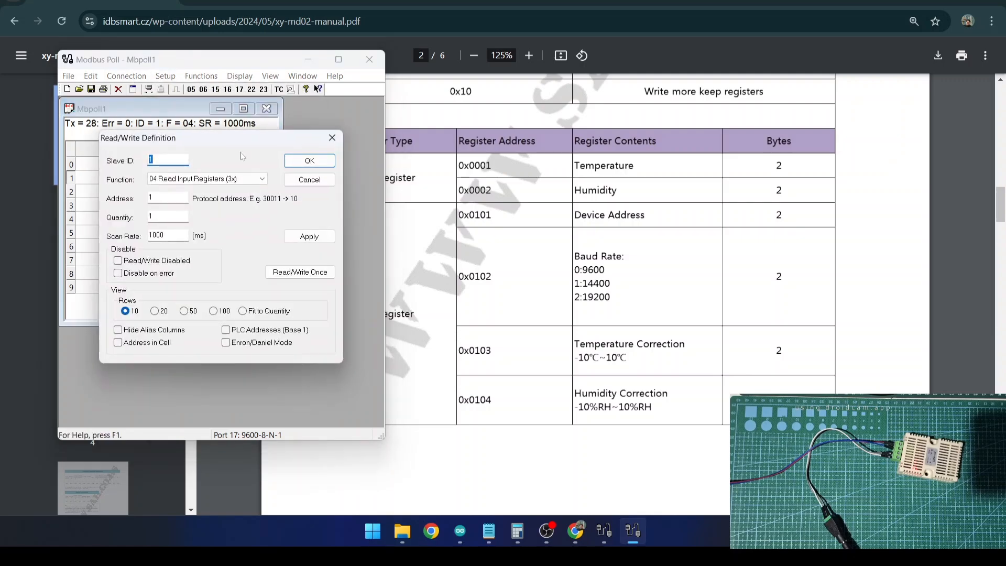
key("Tab")
key("Tab")
type("2")
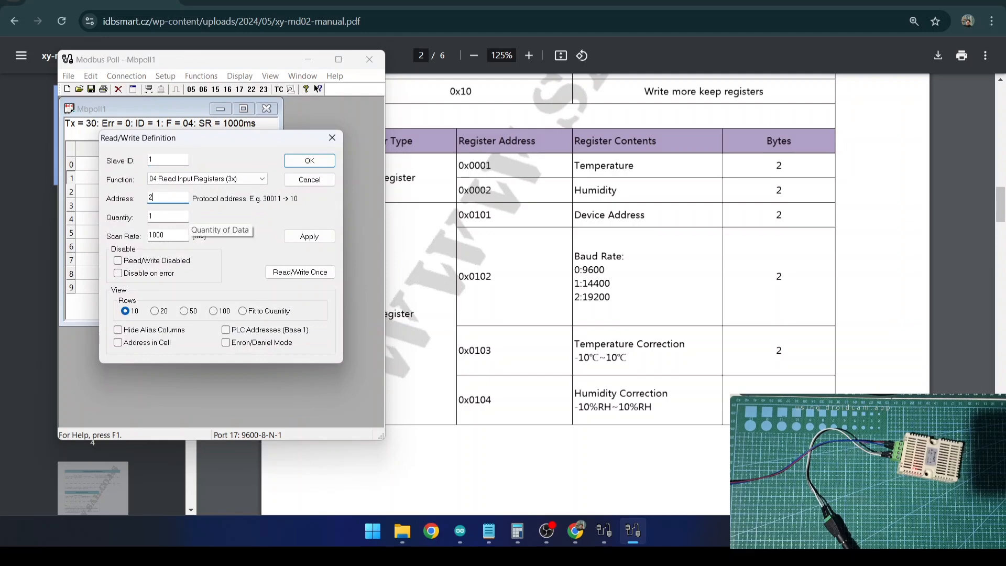
left_click(306, 167)
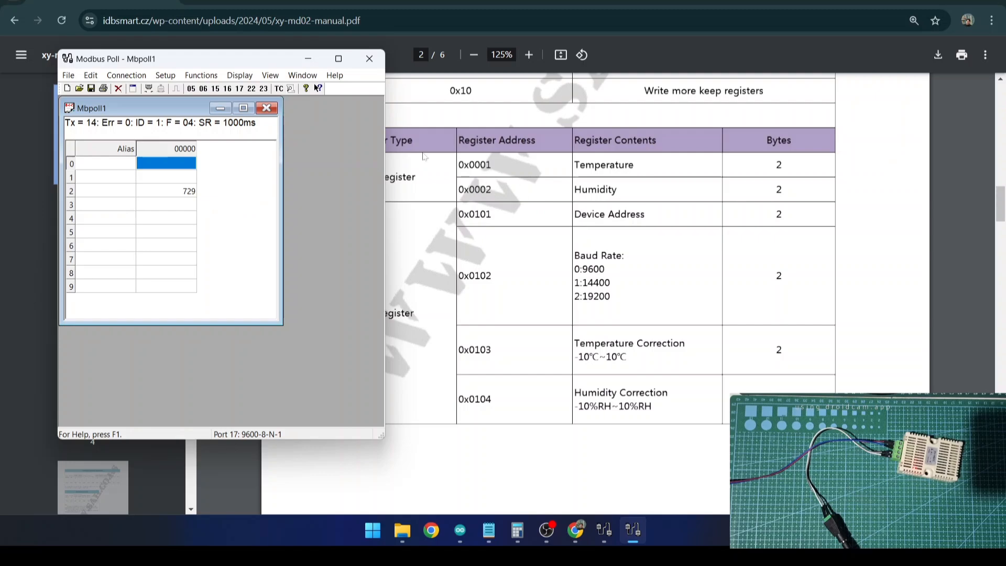
- Set the read definition to address 1 and quantity 2 to poll temperature and humidity together
left_click_drag(301, 60, 241, 61)
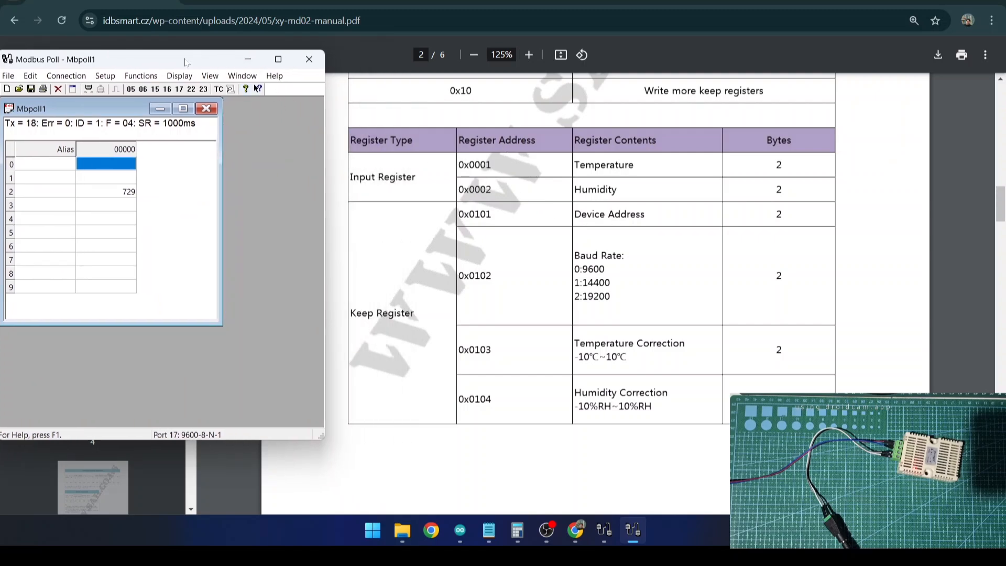
left_click_drag(185, 62, 292, 74)
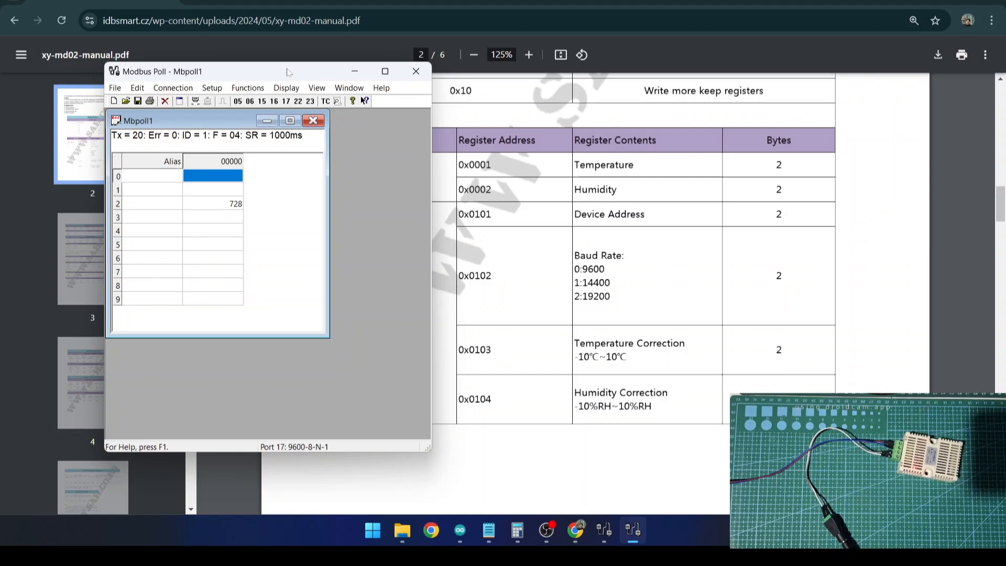
left_click(212, 87)
left_click(235, 102)
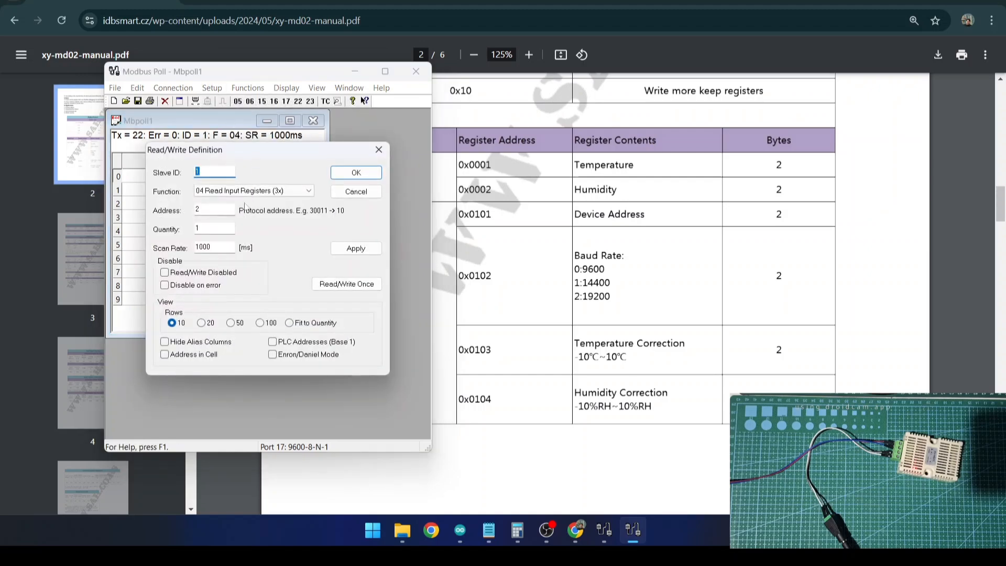
key("Tab")
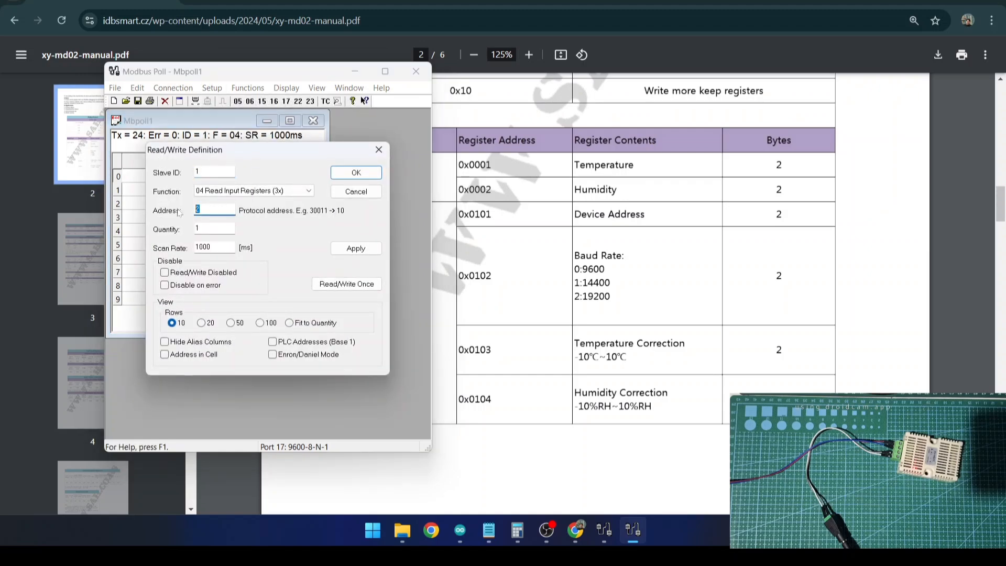
type("1")
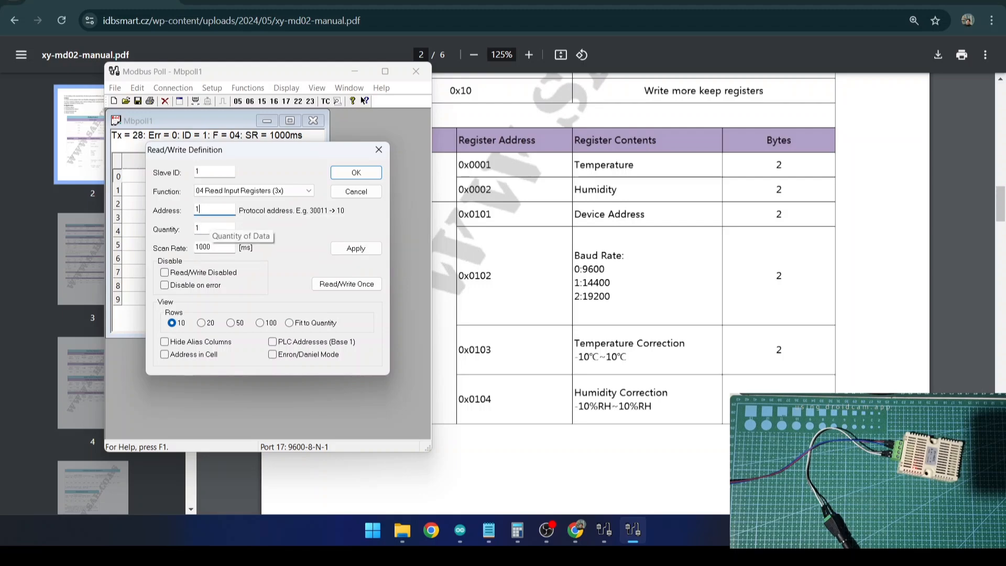
left_click(210, 229)
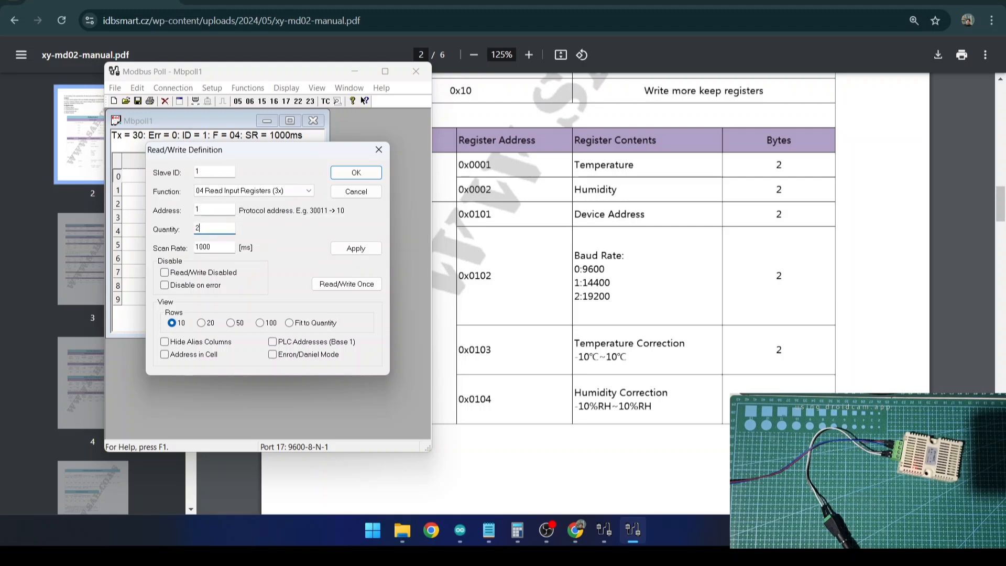
left_click(357, 173)
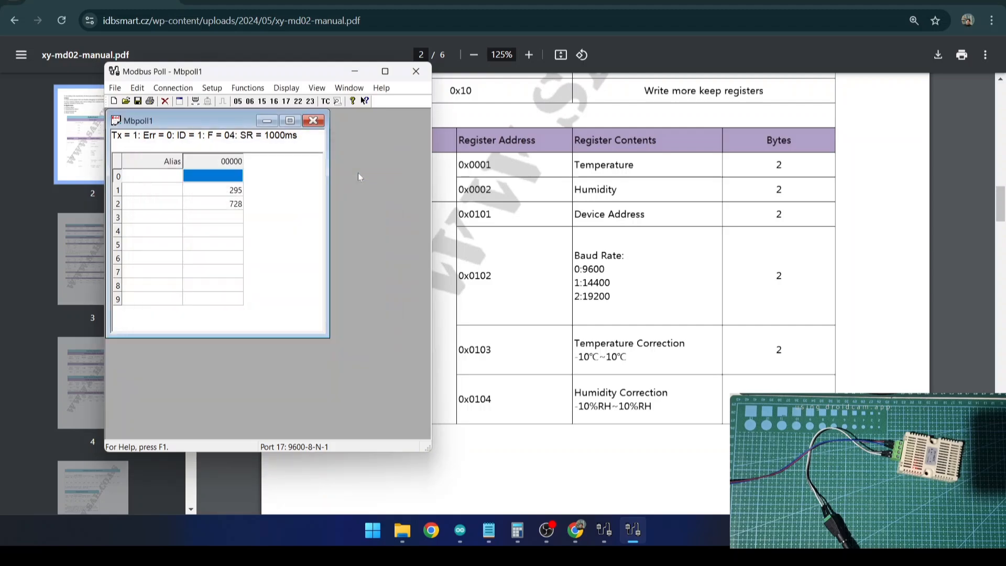
- Label the register aliases in Mbpoll1 as "temp" for row 1 and "humid" for row 2
left_click(223, 204)
left_click(222, 193)
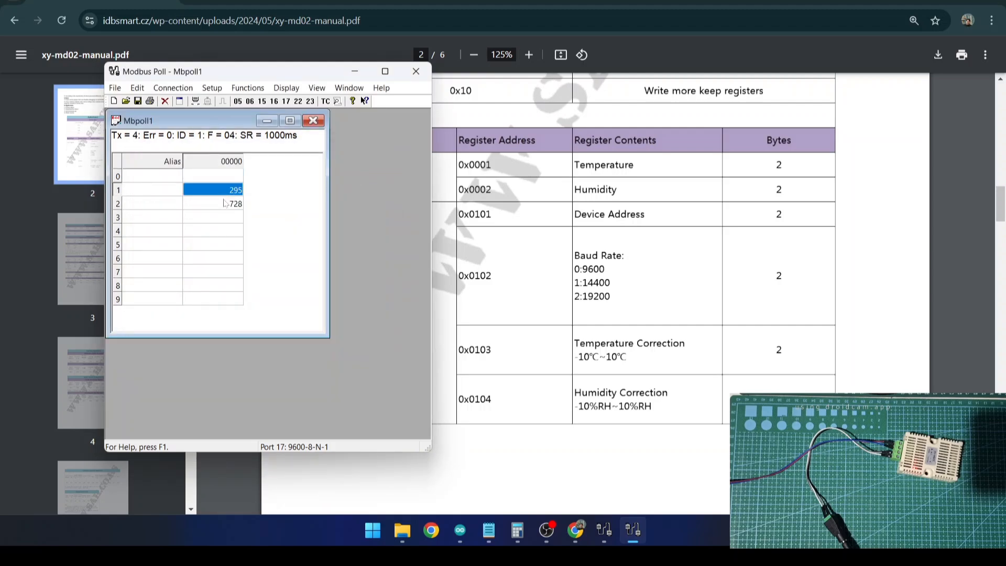
left_click(226, 204)
left_click(221, 193)
left_click(168, 193)
type("temp")
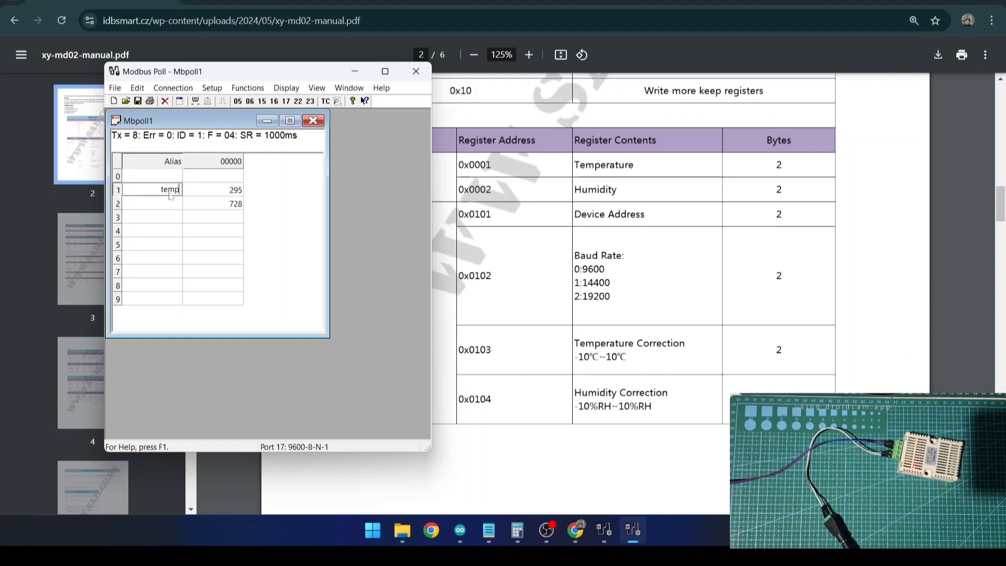
left_click(175, 204)
type("huimd")
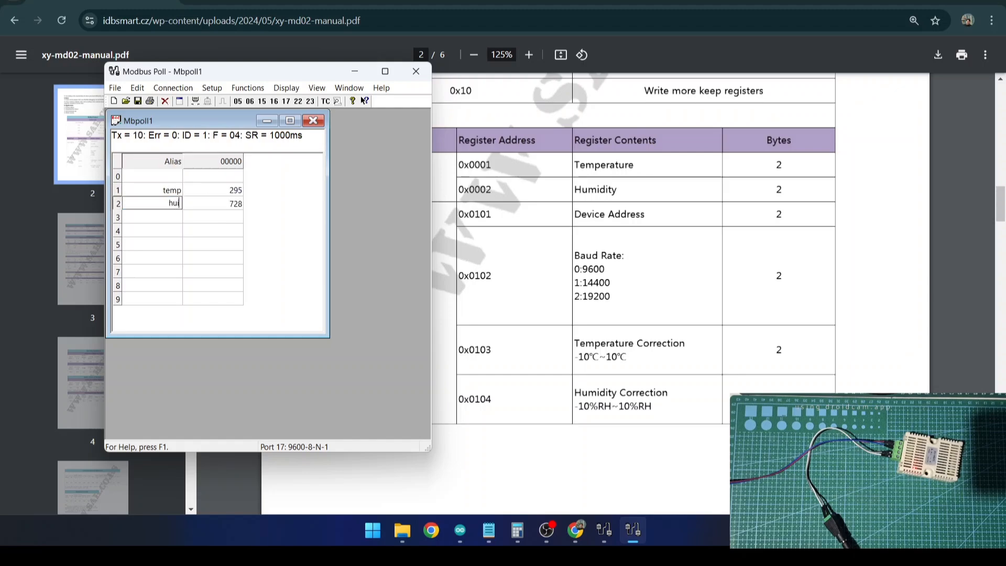
key("BackSpace")
key("BackSpace")
type("mid")
- Try to read three input registers from address 1 by setting the quantity to 3
left_click(218, 84)
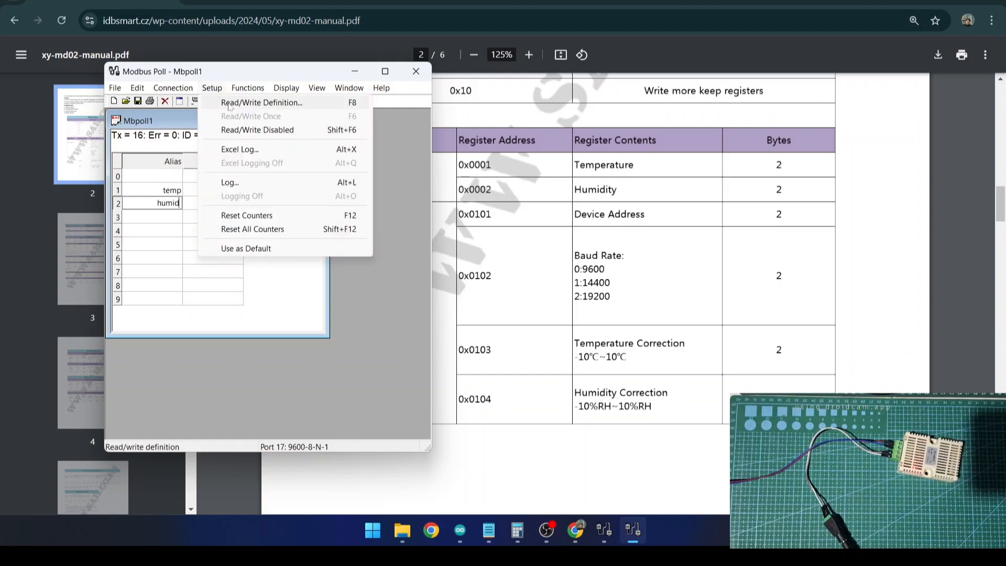
left_click(226, 101)
left_click(210, 210)
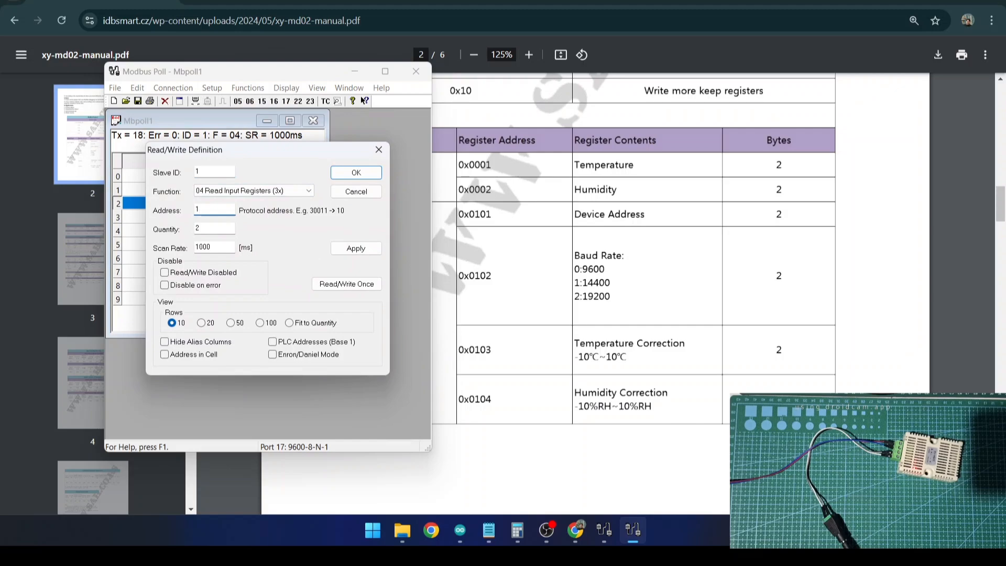
double_click(198, 210)
key("Tab")
type("3")
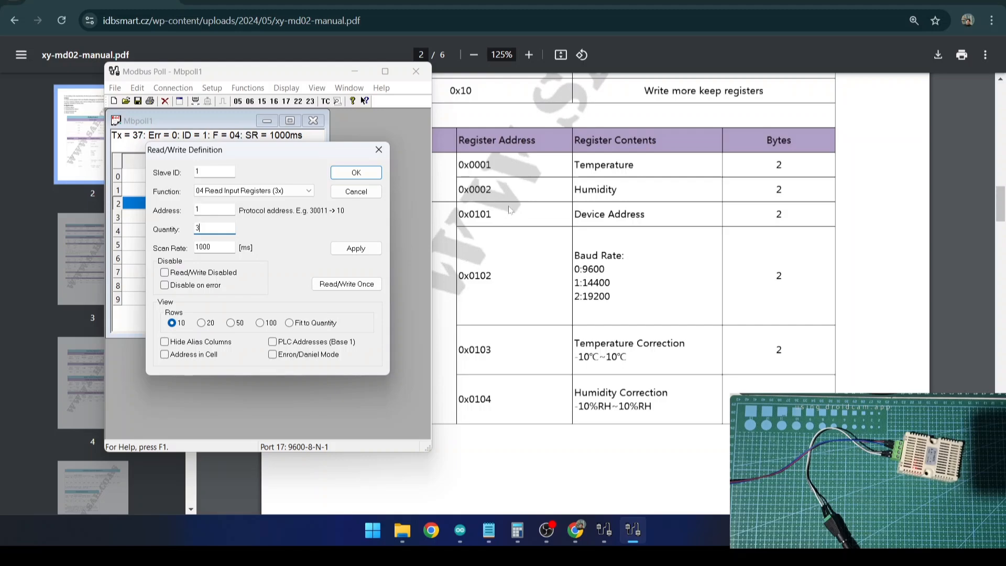
left_click(352, 175)
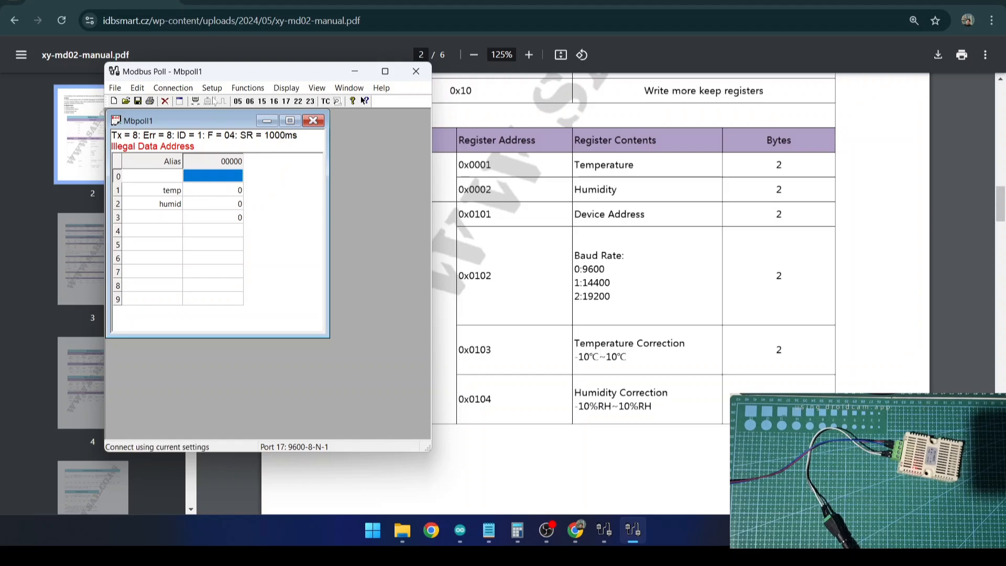
- Switch to the sensor manual and review the Keep Register addresses in the page 2 register table
left_click(213, 88)
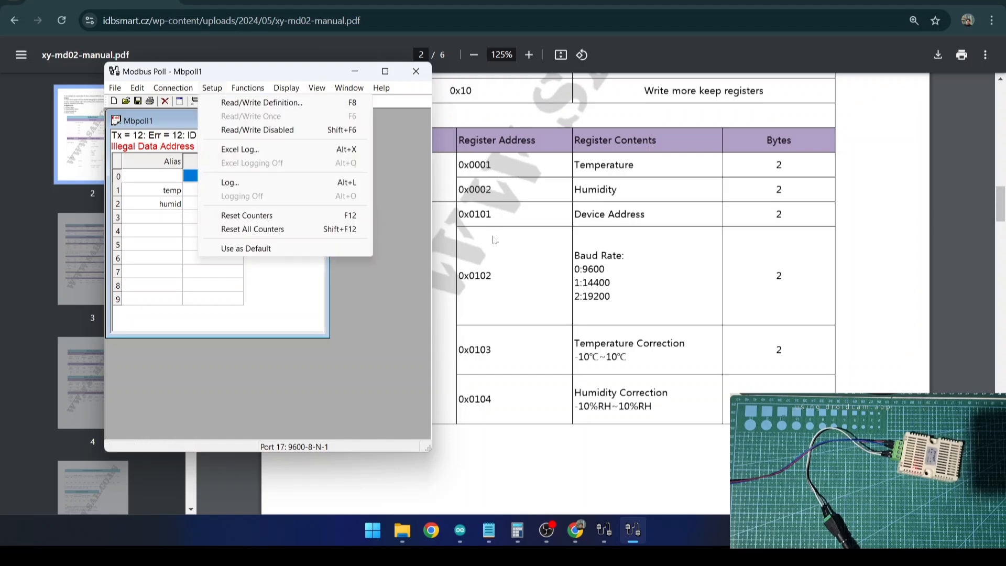
left_click(497, 261)
scroll(498, 263, "down", 2)
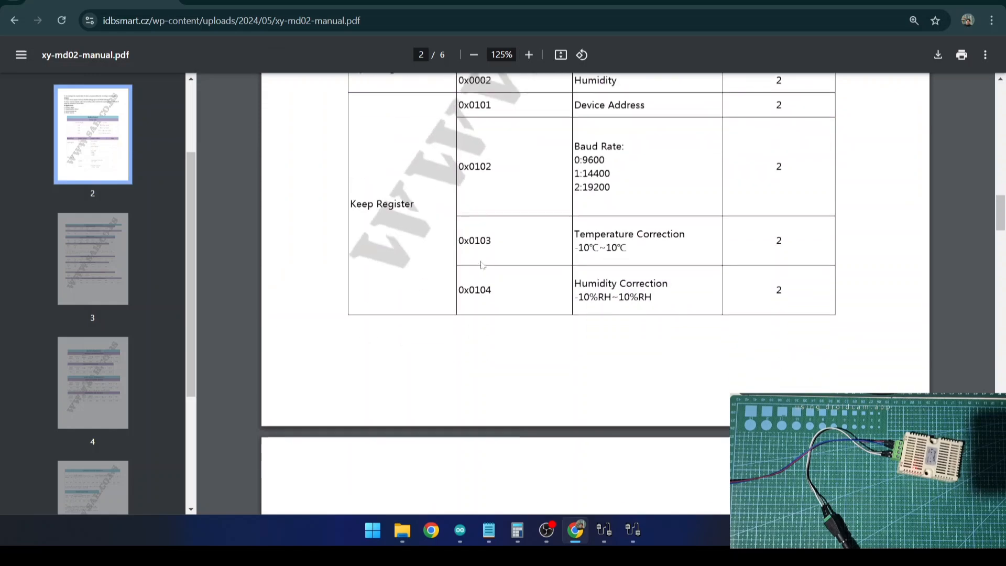
scroll(630, 219, "up", 2)
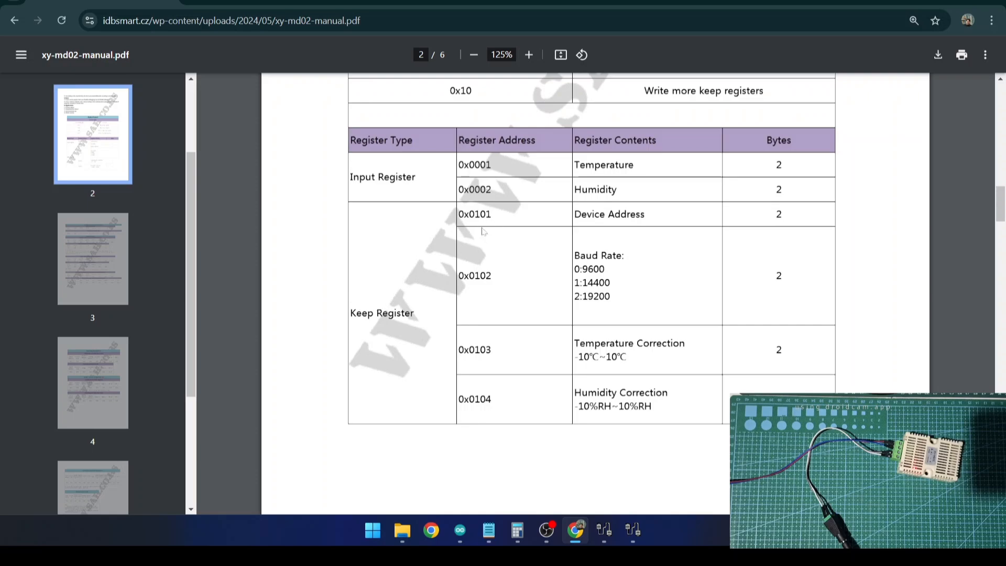
- Return to Modbus Poll and set the definition to 03 Read Holding Registers (4x), address 101, quantity 1
left_click(634, 531)
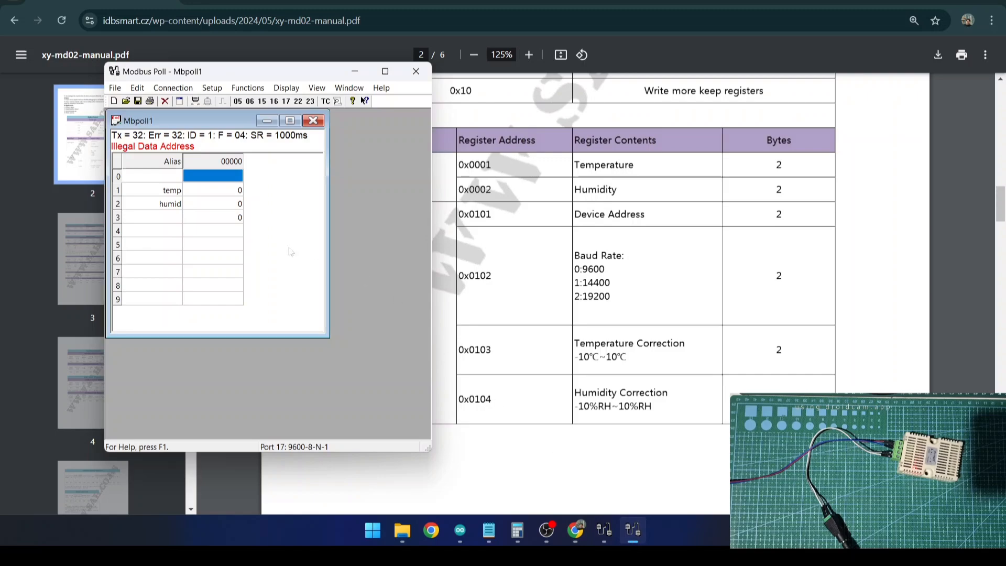
left_click(206, 89)
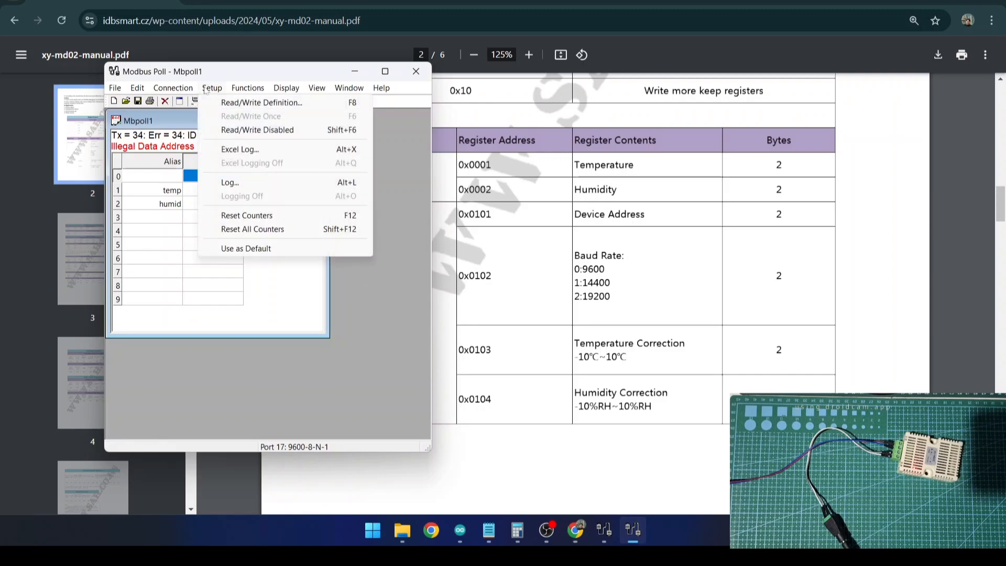
left_click(223, 103)
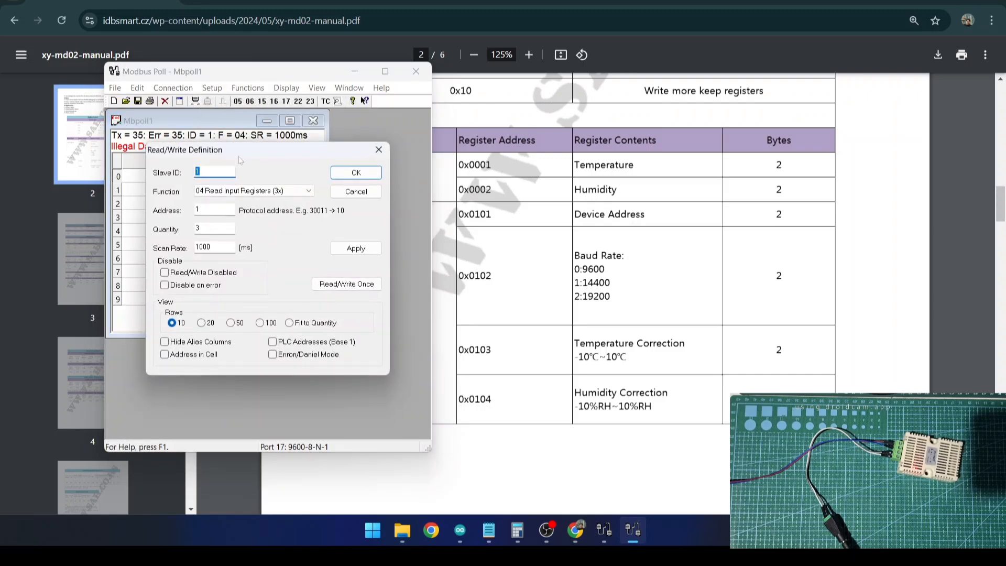
left_click(206, 189)
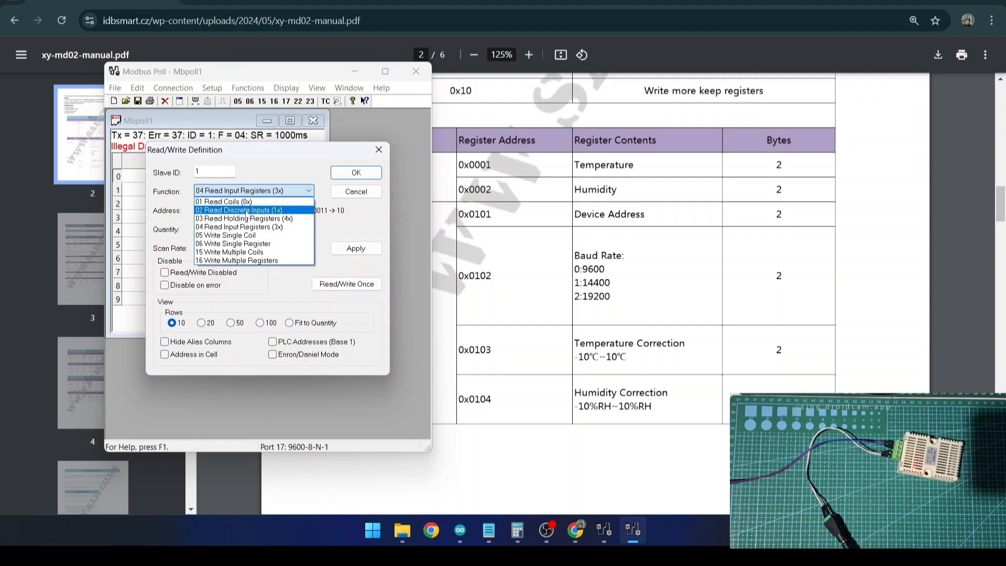
left_click(249, 220)
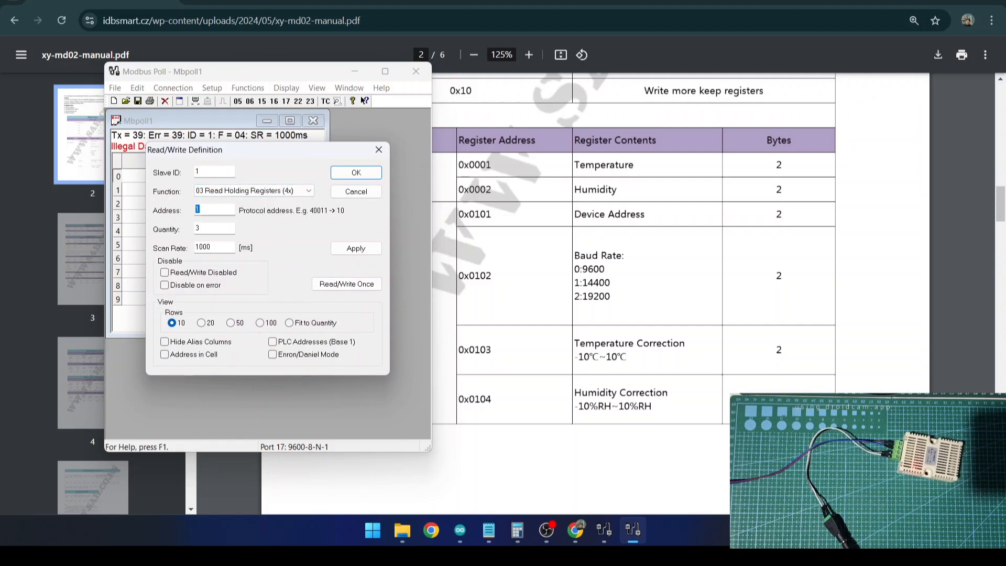
type("101")
key("Tab")
type("1")
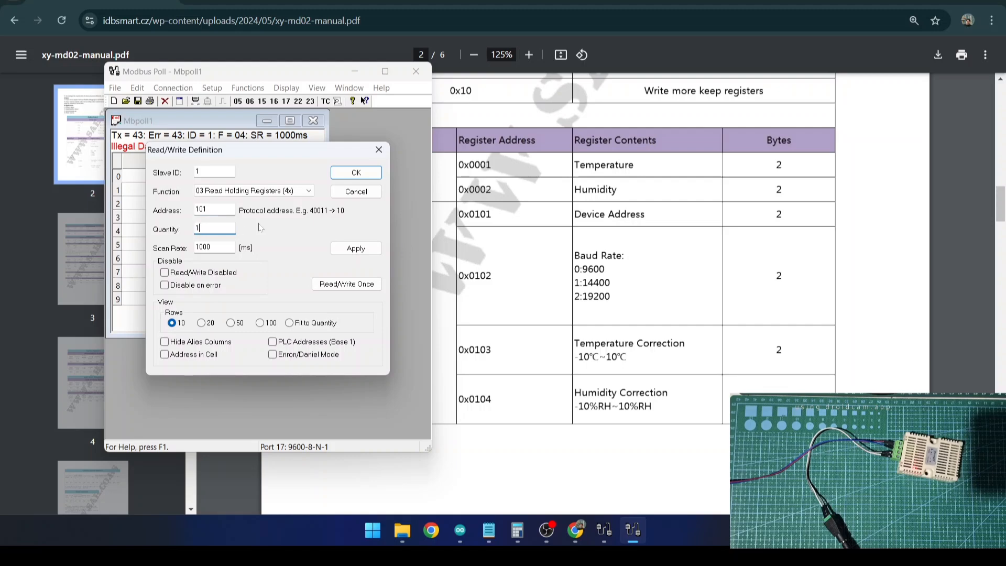
left_click(360, 178)
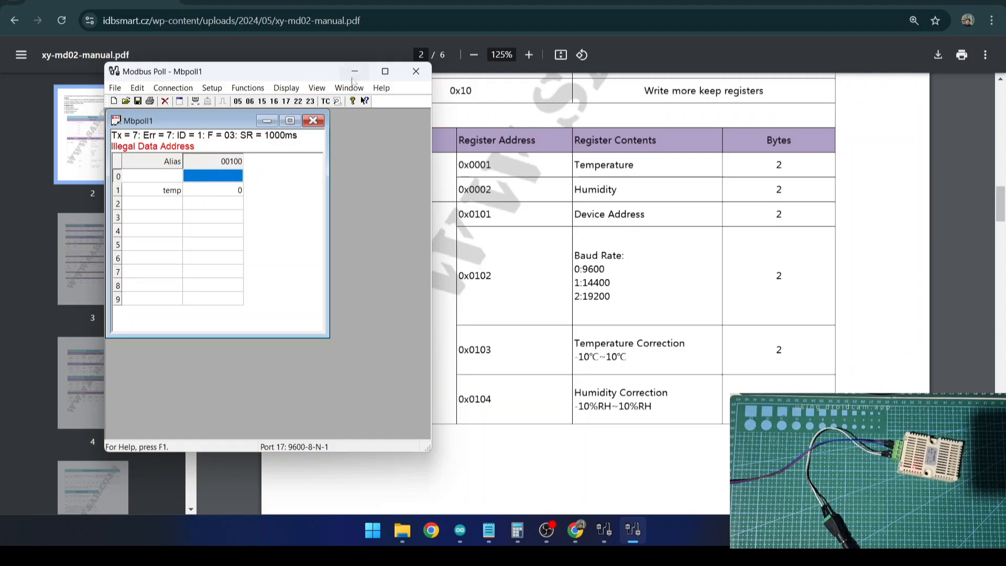
- Move the Modbus Poll window clear of the manual's register addresses and open the read/write definition's address for editing
left_click_drag(321, 77, 298, 134)
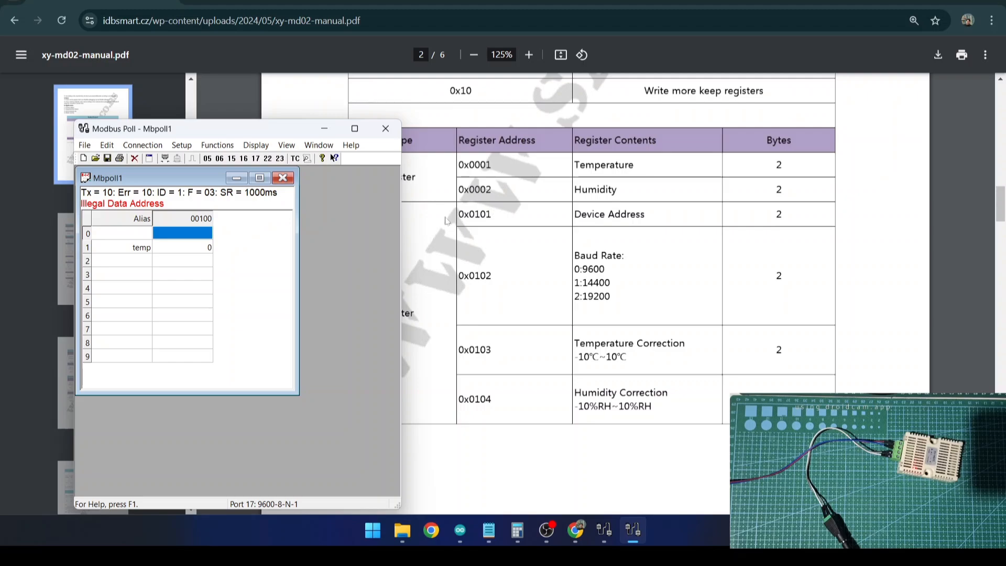
left_click(182, 145)
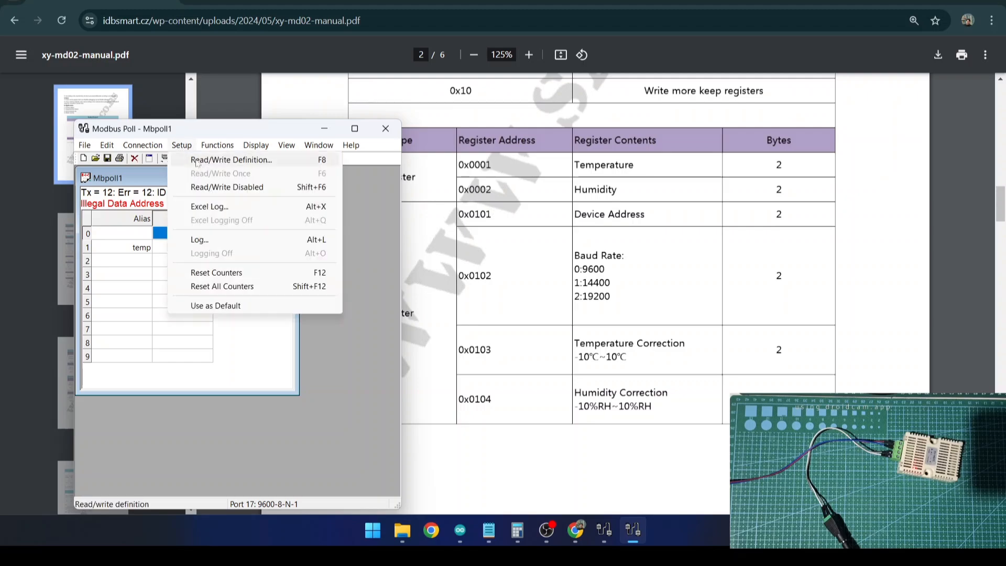
left_click(196, 160)
key("Tab")
key("Tab")
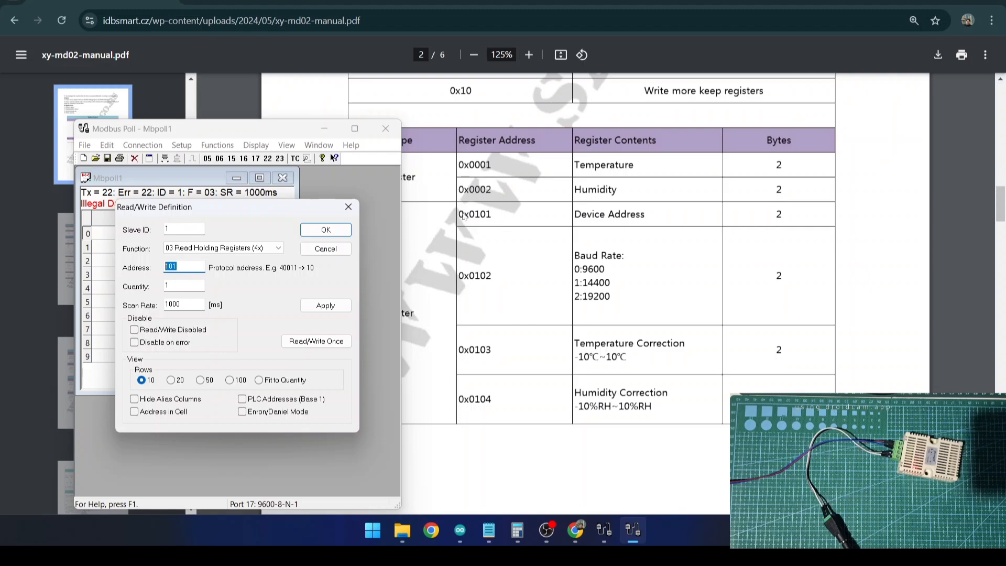
- Switch to Chrome, search for "hex to decimal converter" and open the RapidTables converter
left_click(577, 534)
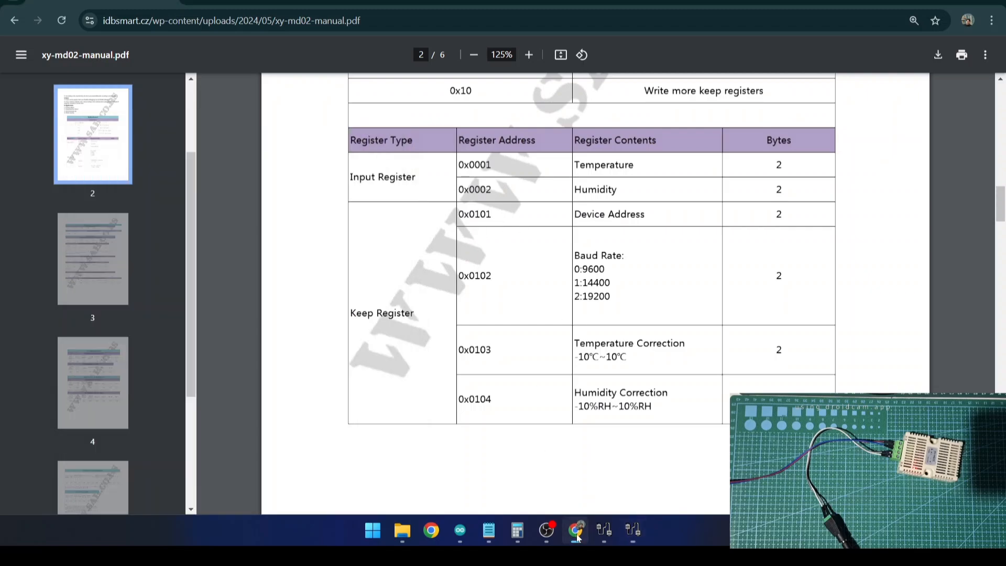
left_click(191, 1)
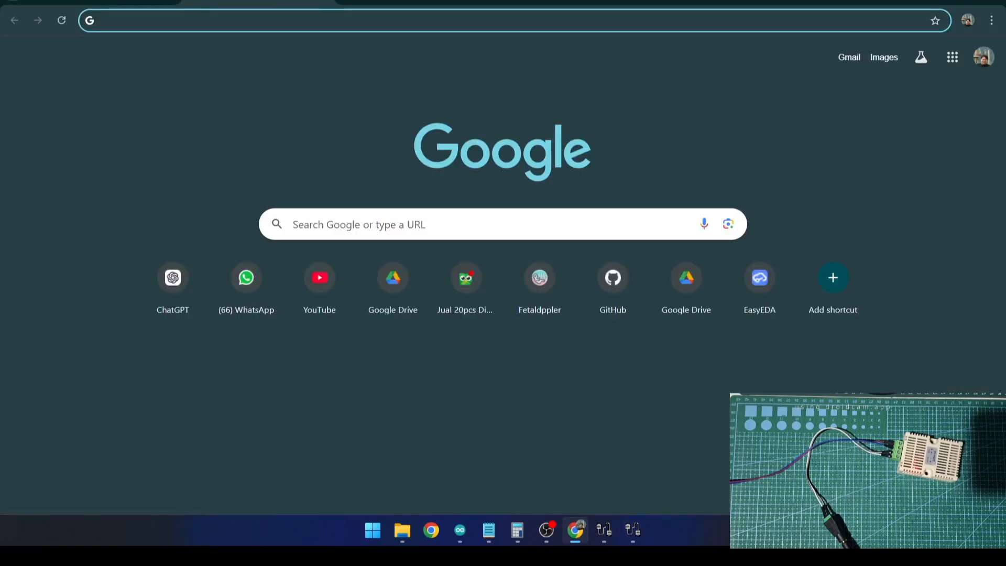
type("he")
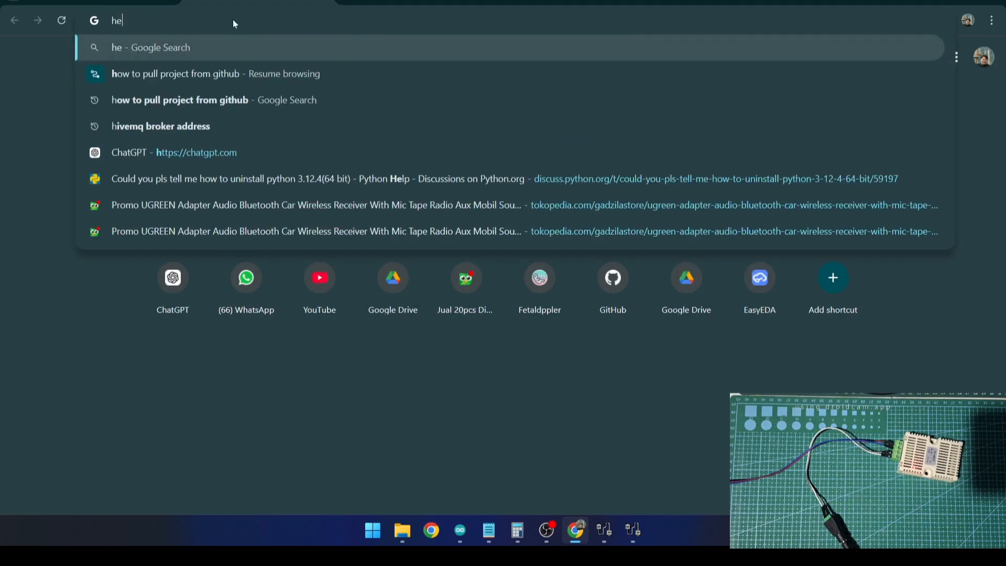
type("x to dec")
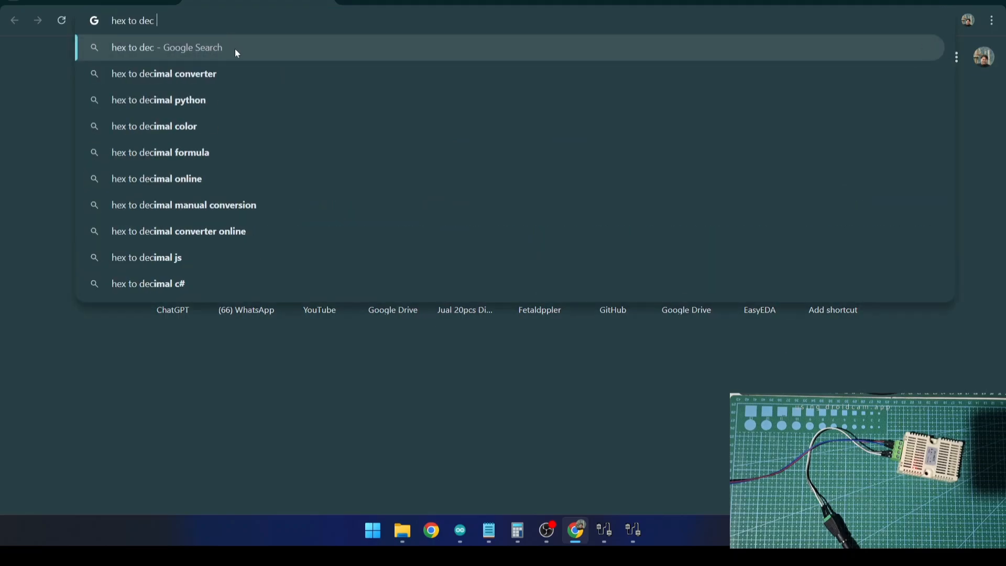
left_click(234, 74)
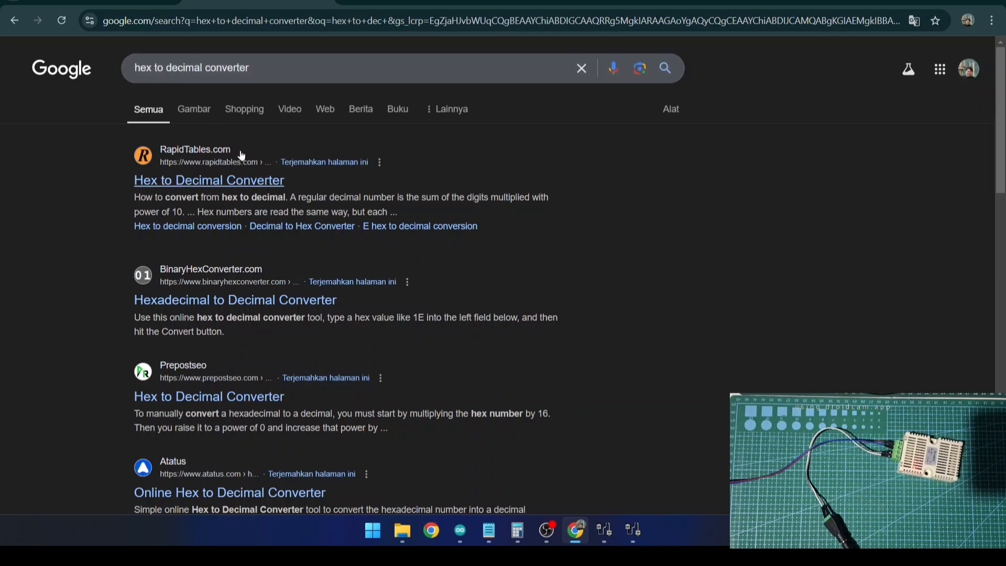
left_click(214, 180)
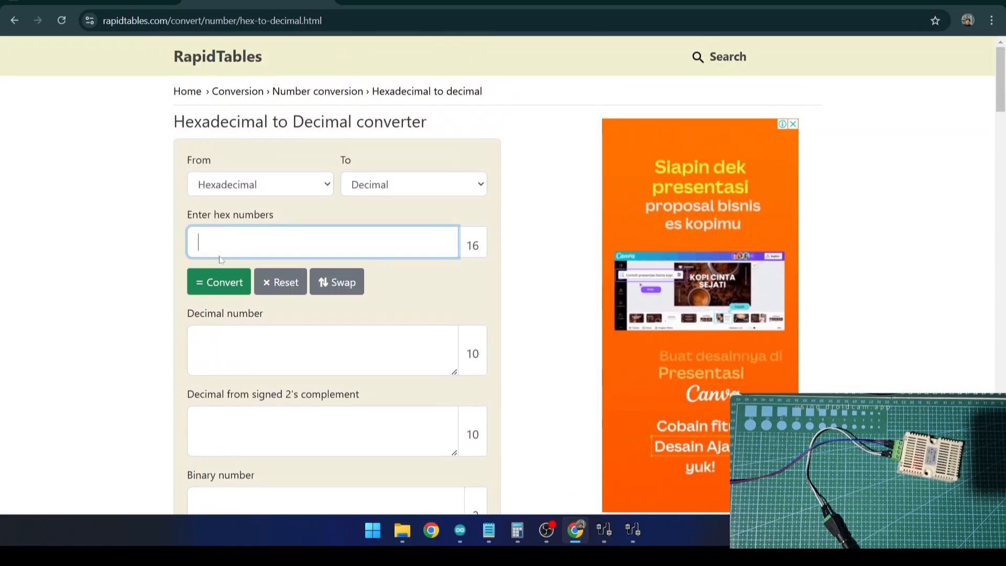
- Convert hexadecimal 101 to decimal and select the resulting decimal number
type("101")
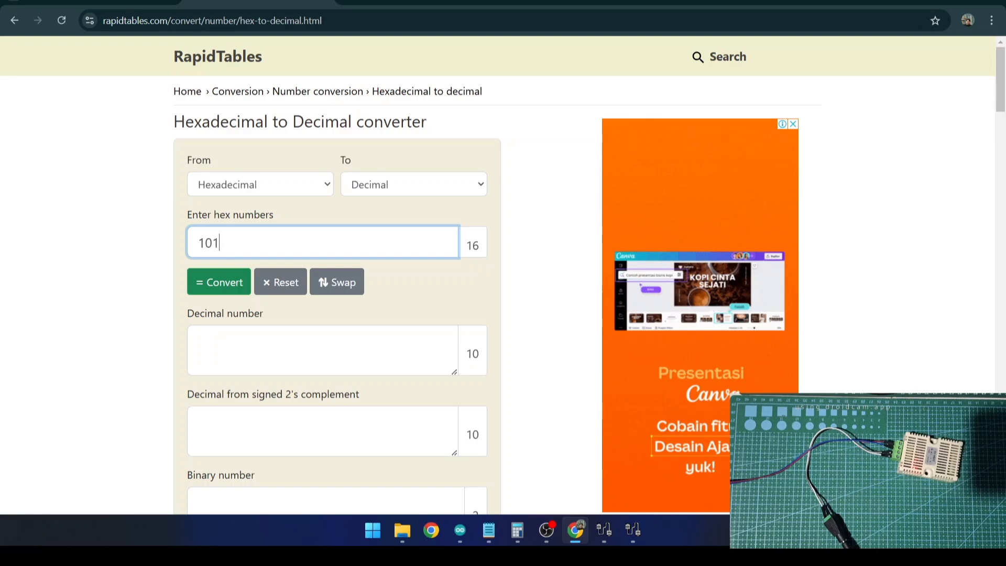
left_click(229, 284)
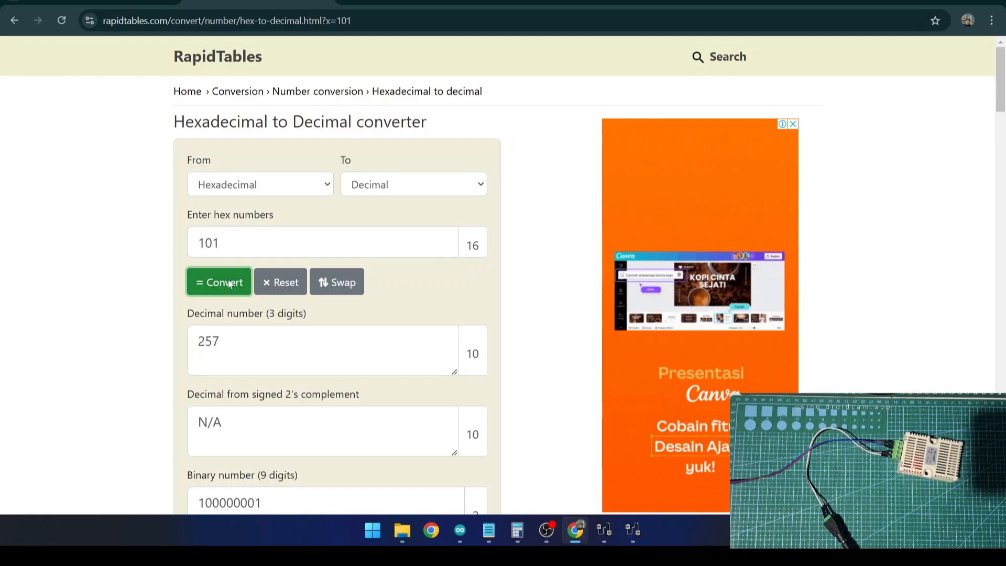
left_click_drag(221, 342, 197, 342)
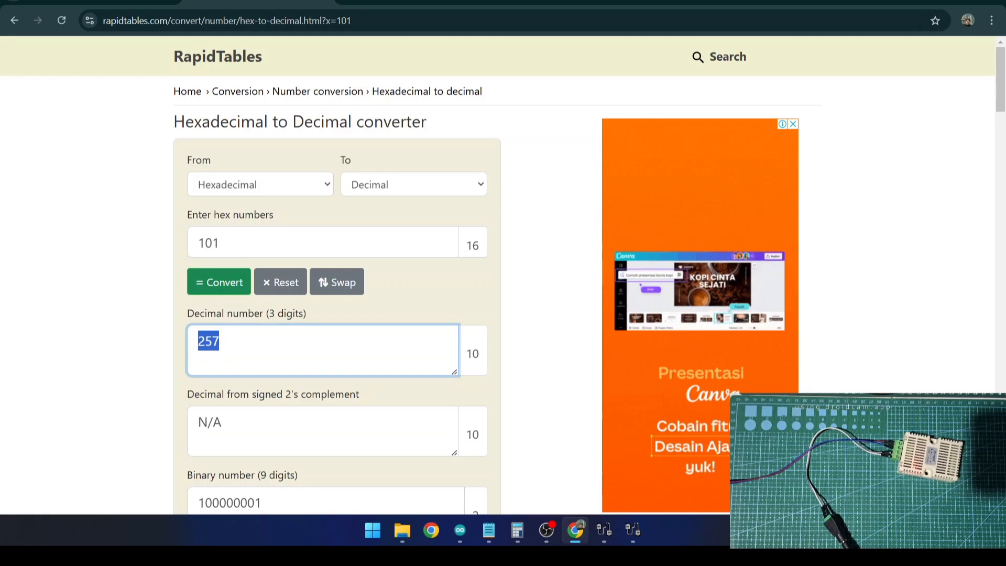
- Return to Modbus Poll and apply address 257 in the read/write definition
left_click(635, 531)
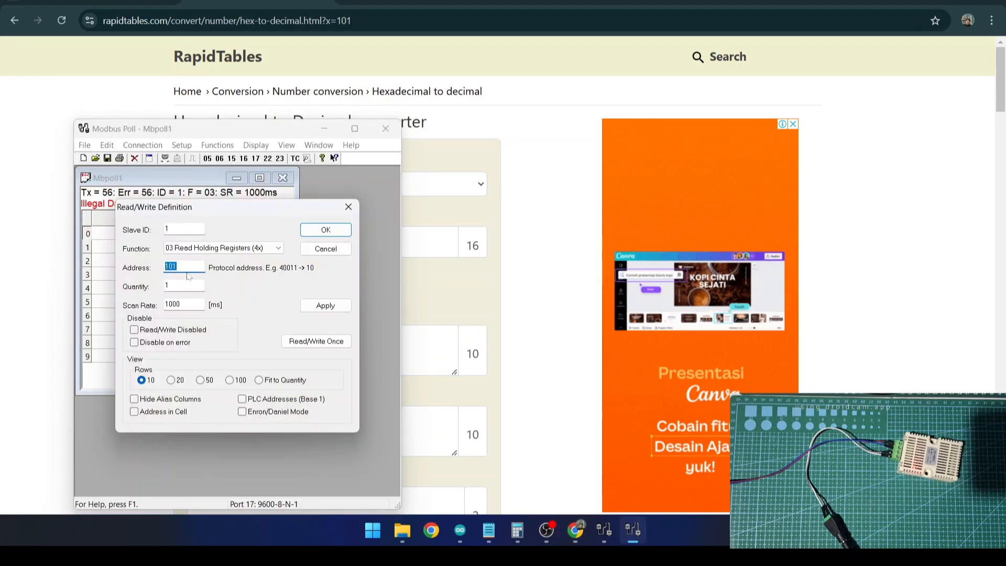
type("257")
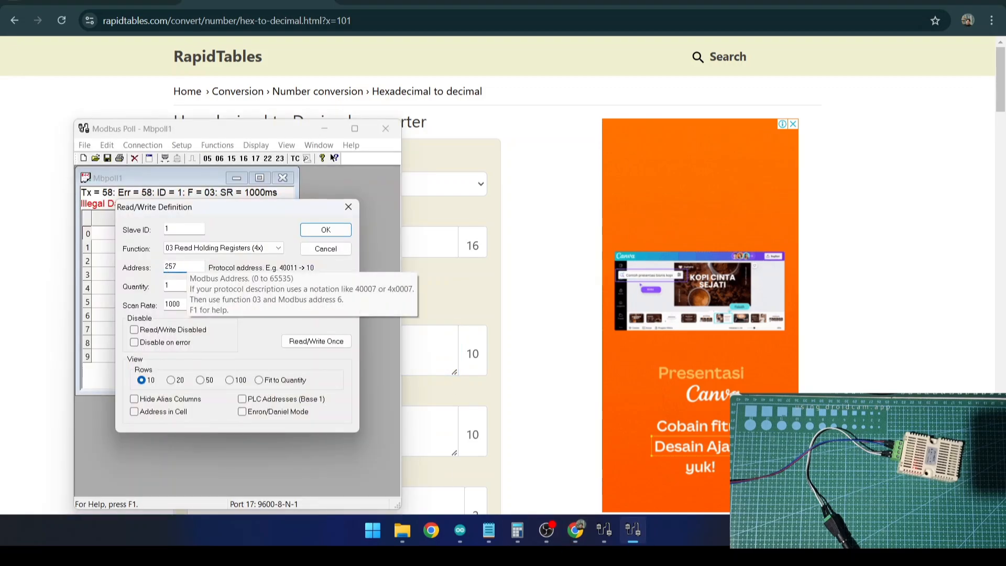
left_click(333, 235)
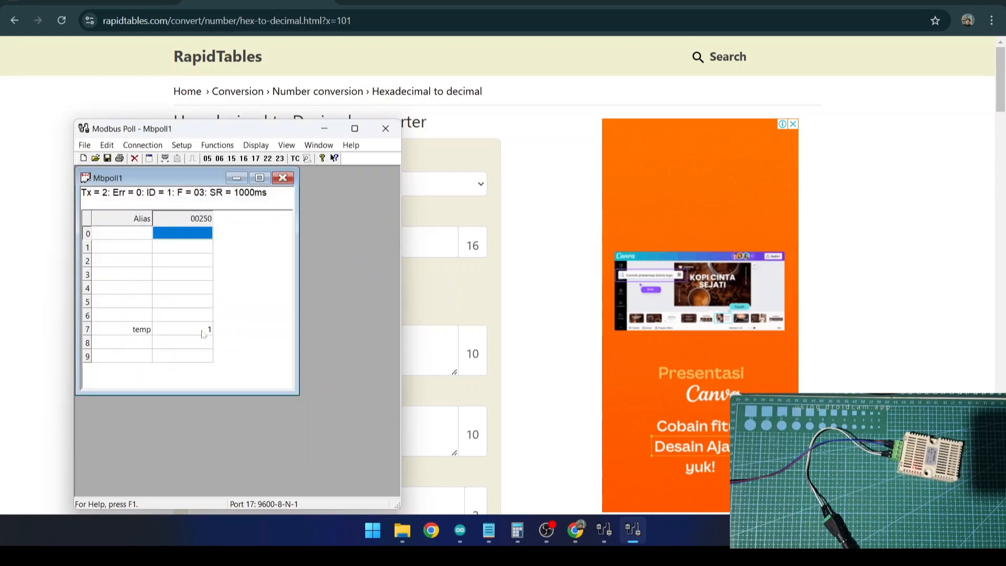
- Clear the "temp" alias from row 7 of the Mbpoll1 table
left_click(203, 331)
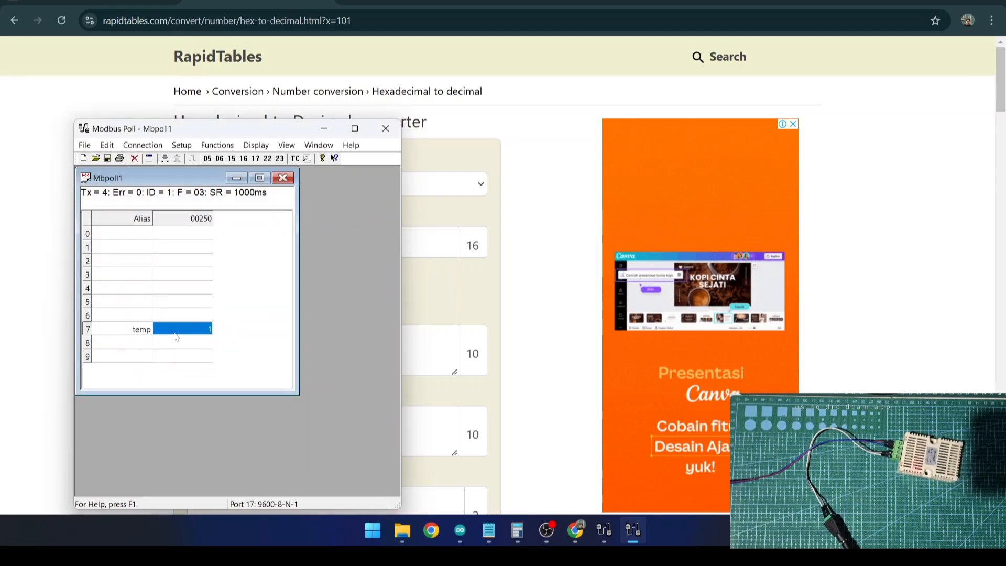
double_click(145, 330)
key("Return")
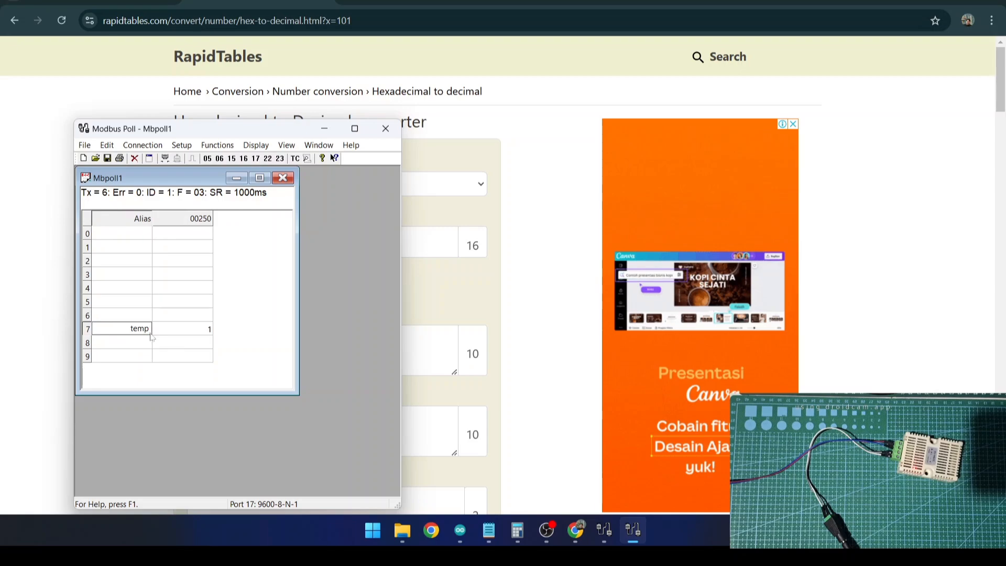
left_click(184, 332)
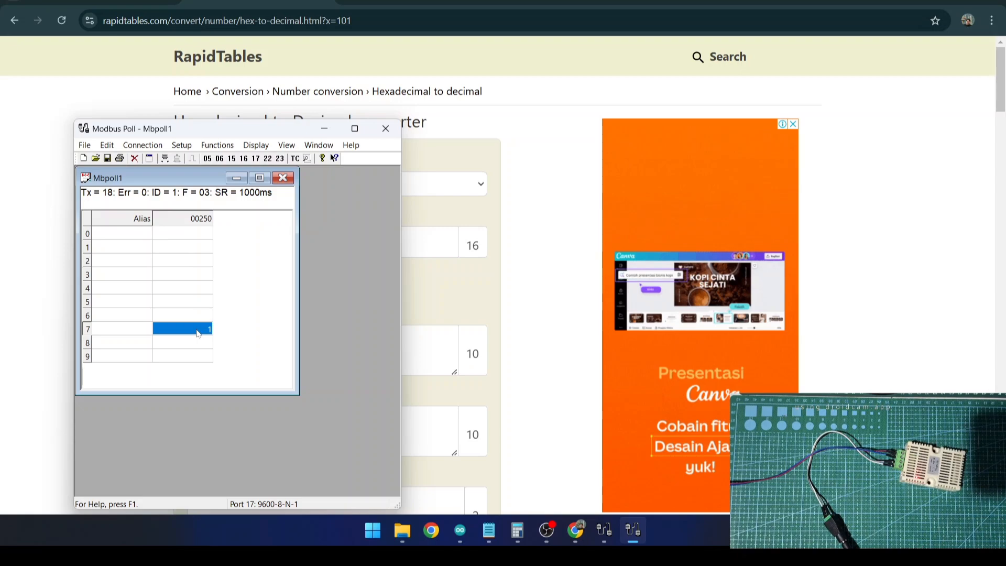
- Write the value 2 to register 257 as a single register on slave ID 1 to change the device address
double_click(200, 331)
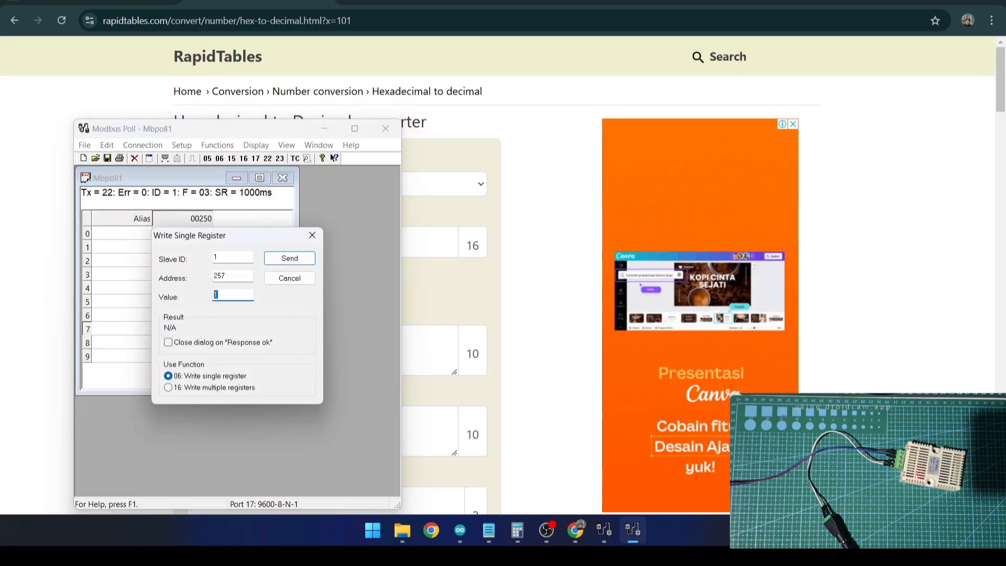
type("2")
left_click(296, 262)
left_click(299, 283)
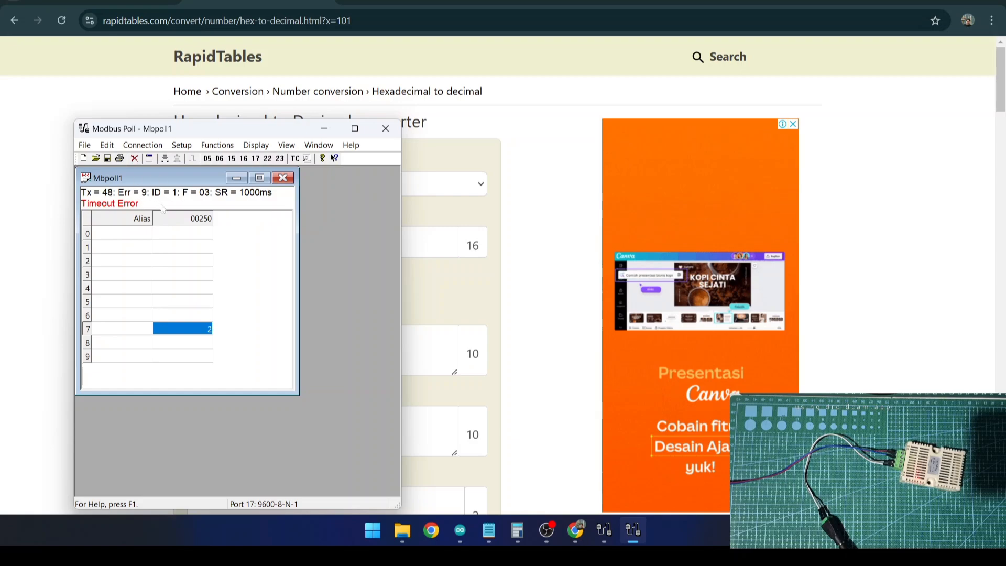
- Set the slave ID in the read/write definition to 2 and select the value in row 7
left_click(182, 146)
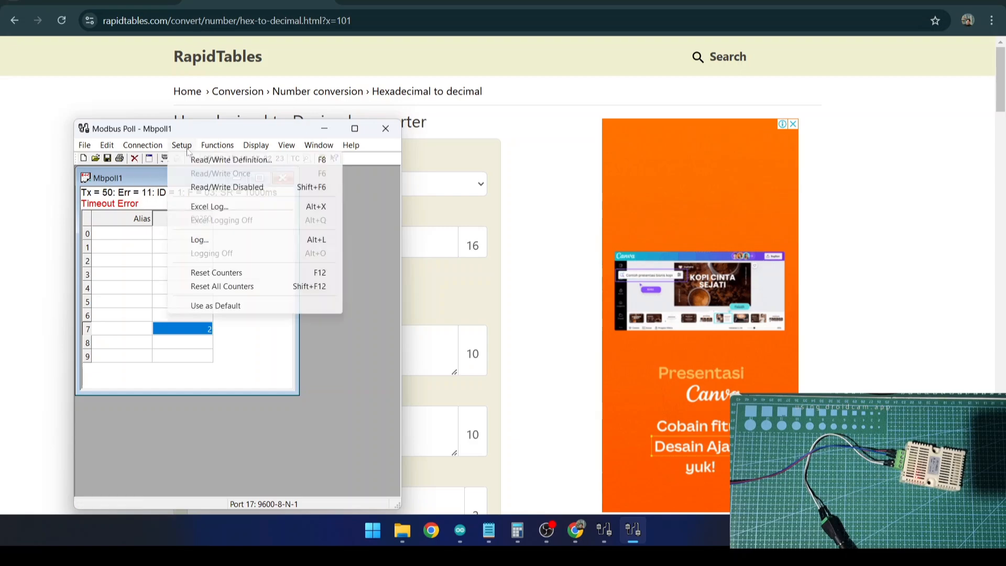
left_click(201, 162)
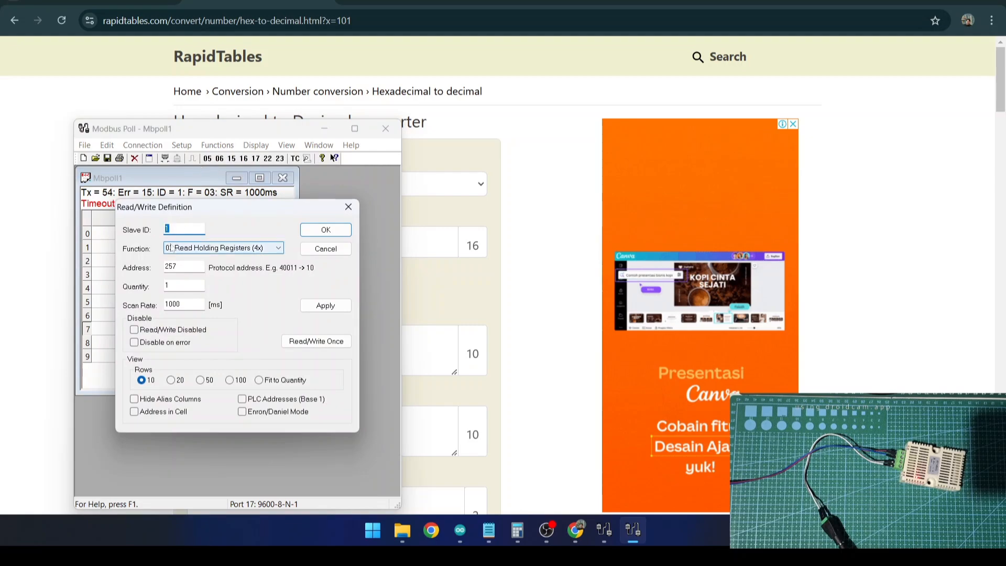
type("2")
left_click(311, 232)
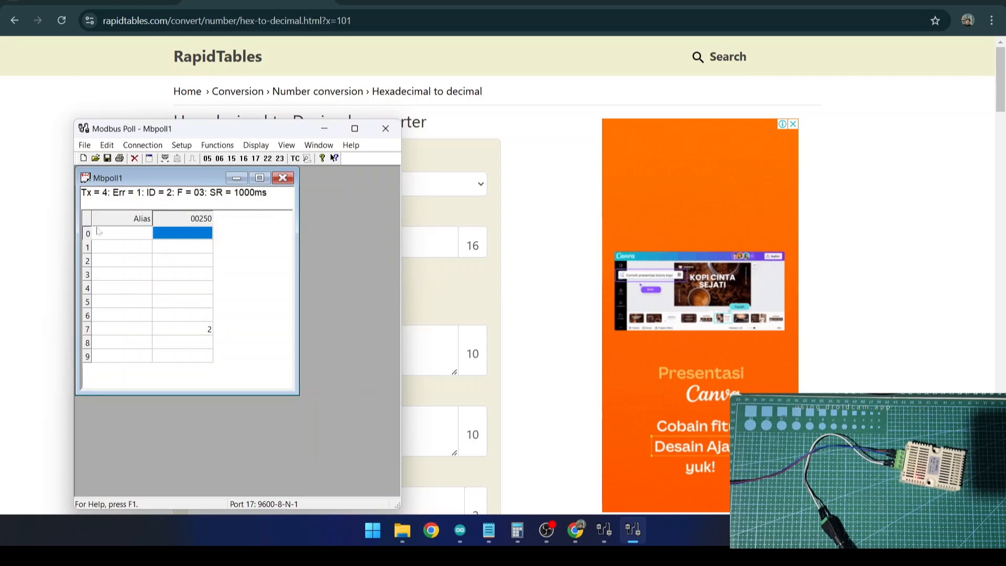
left_click(182, 333)
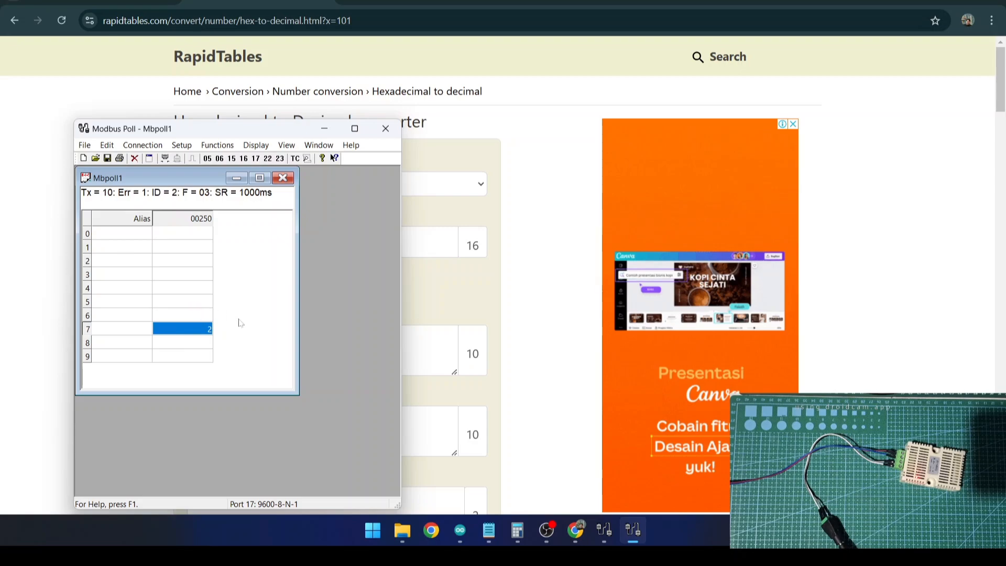
- Consult the register table in the sensor manual in Chrome, and set the Modbus Poll definition's address to 258 for the baud rate
left_click(575, 529)
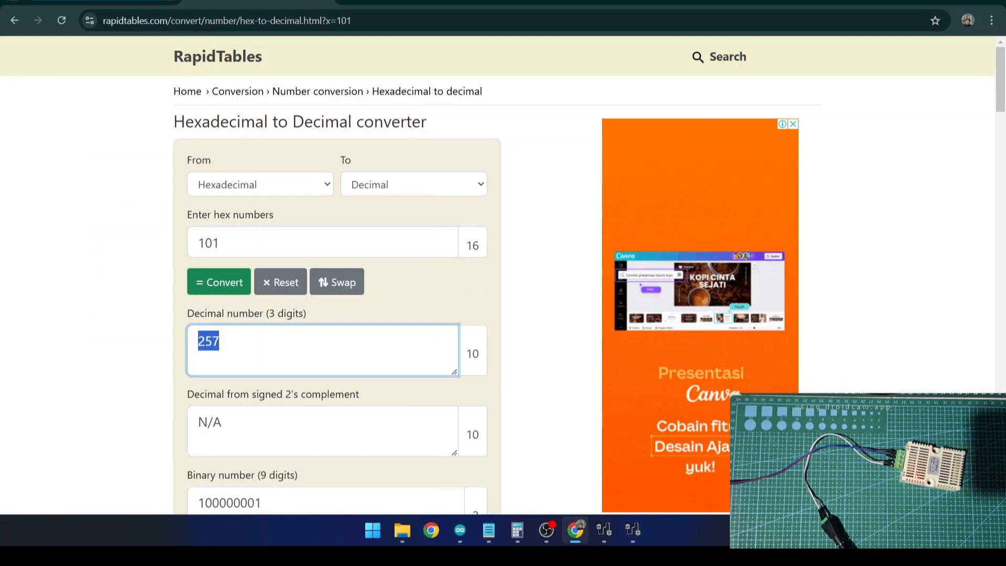
left_click(105, 2)
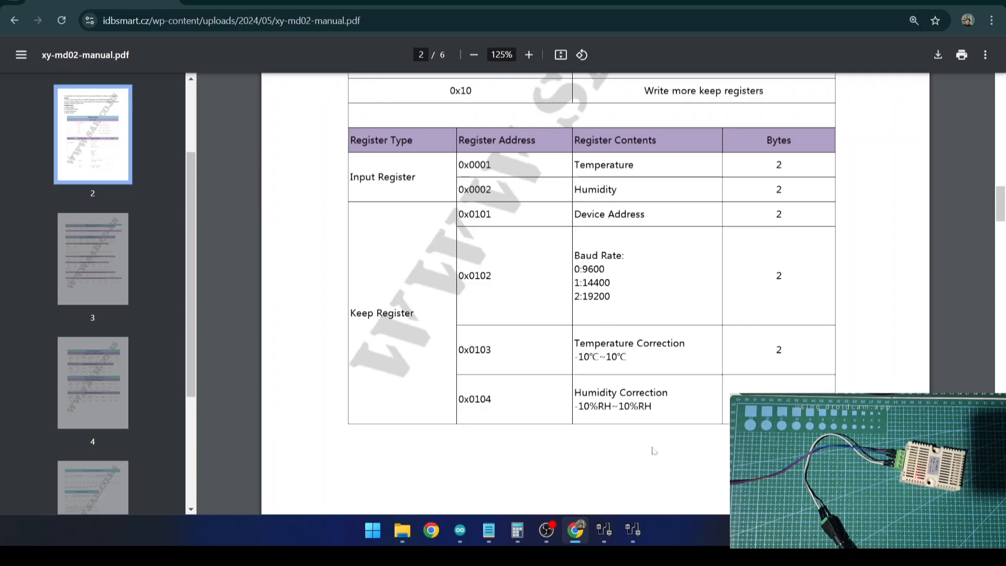
left_click(626, 540)
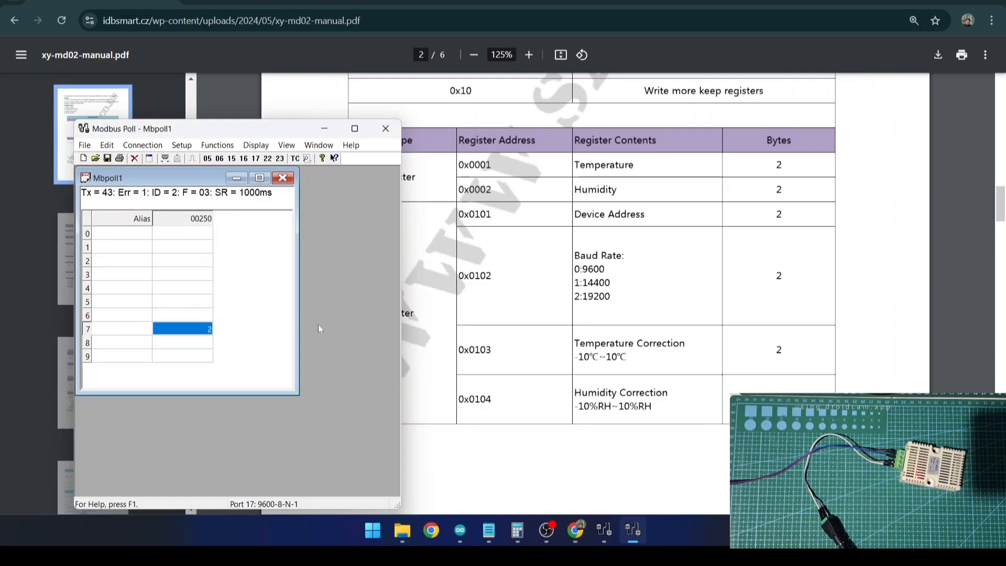
left_click(181, 145)
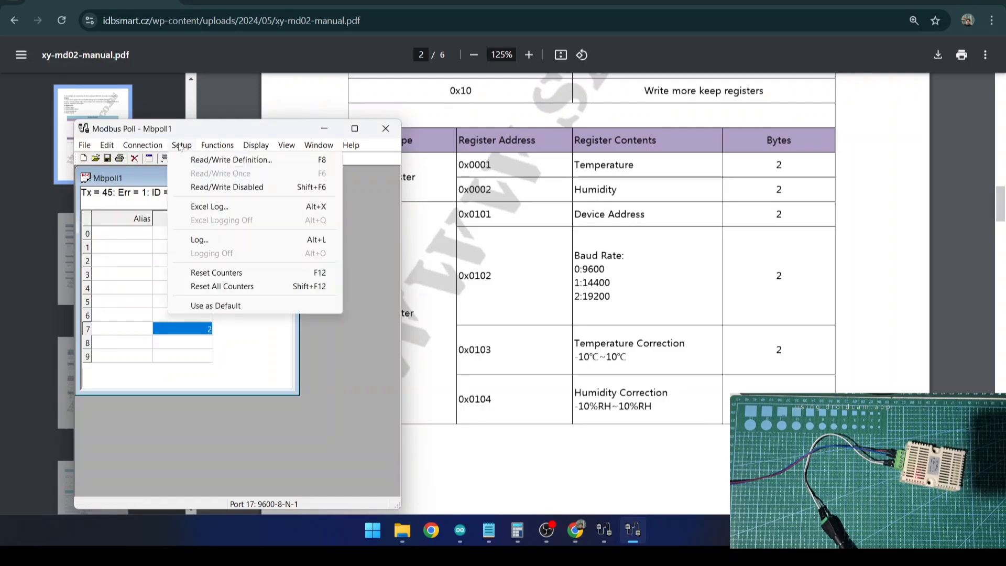
left_click(232, 160)
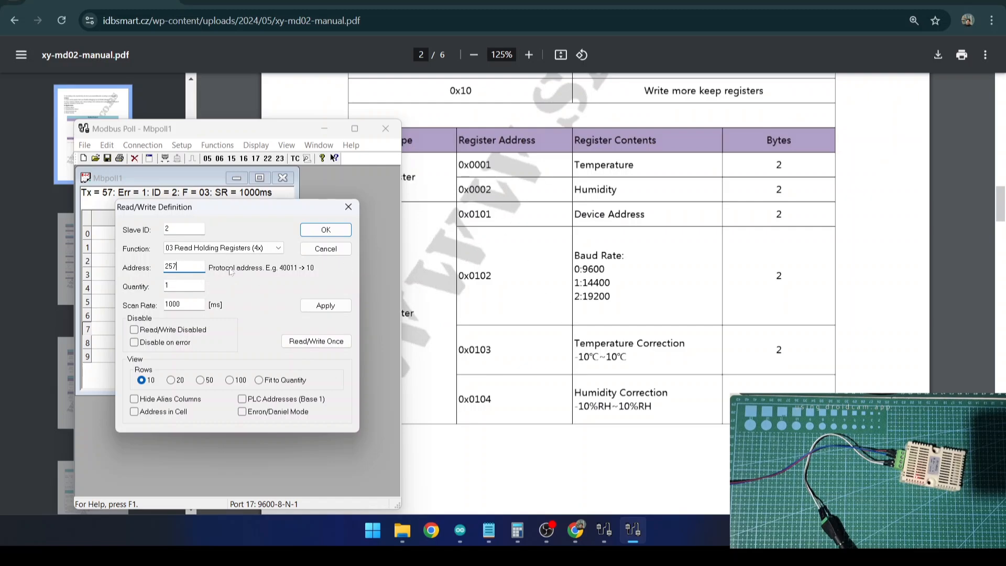
key("BackSpace")
type("8")
left_click(326, 231)
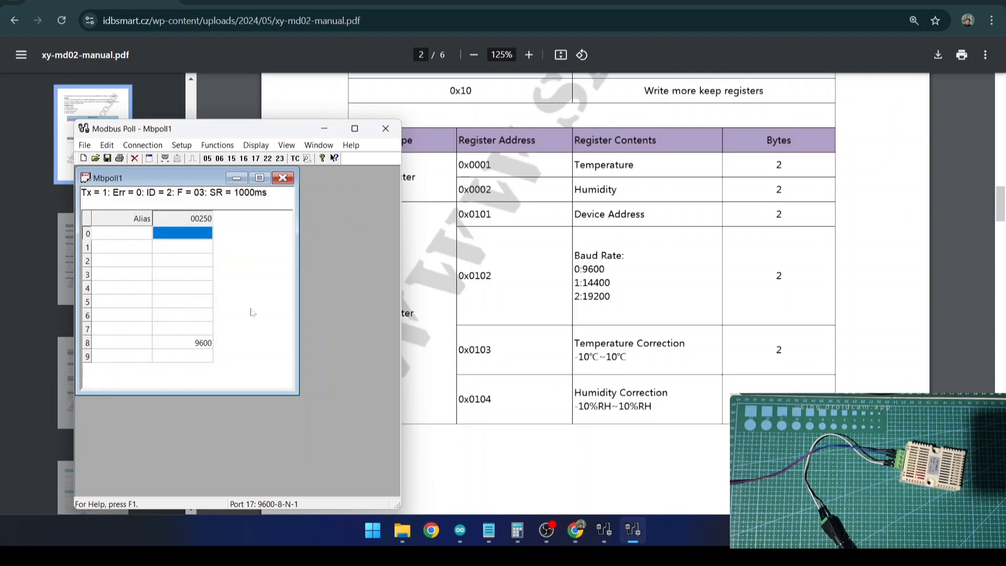
- Write the value 19200 to baud rate register 258 as a single register on slave ID 2
left_click(202, 343)
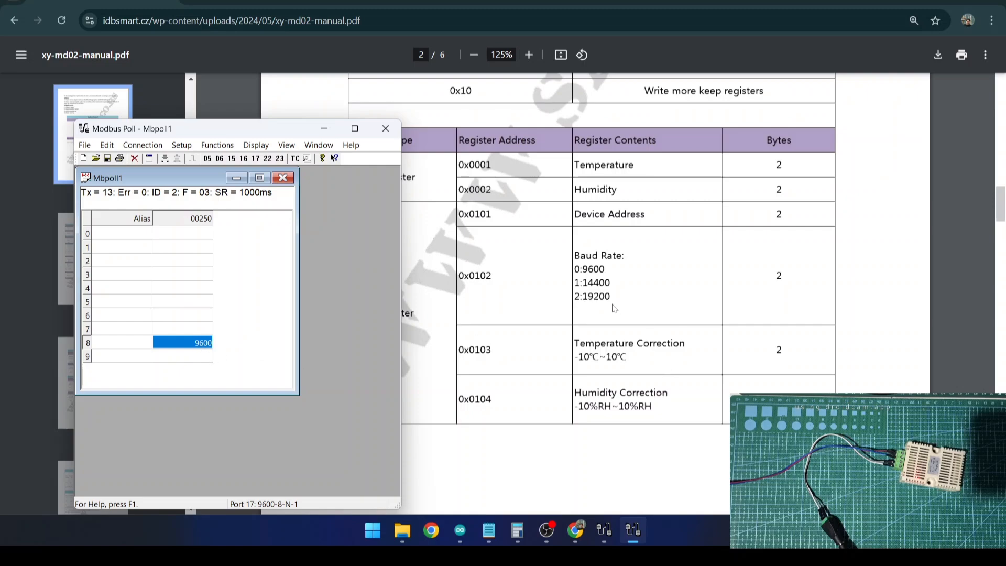
double_click(202, 344)
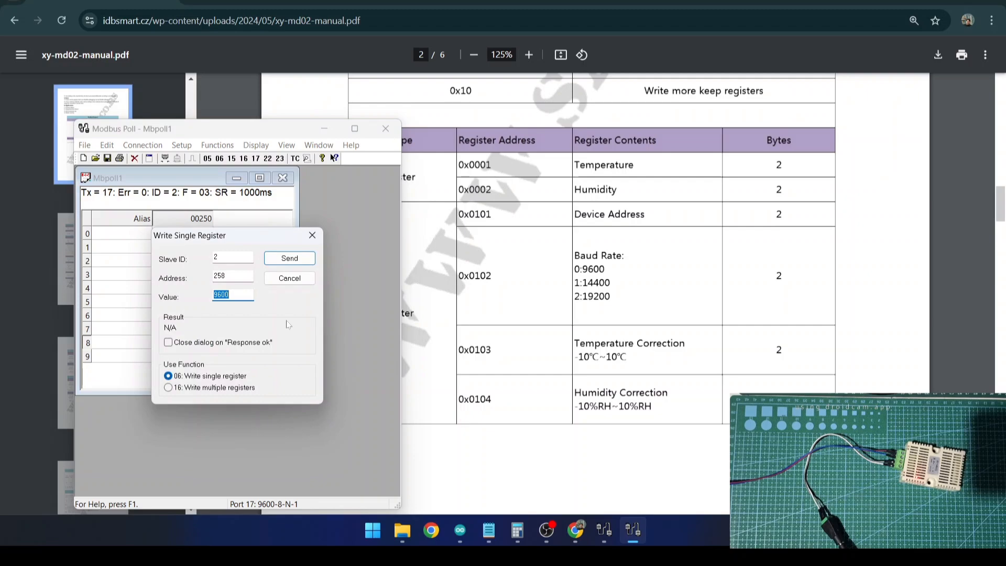
key("BackSpace")
type("192")
left_click(290, 258)
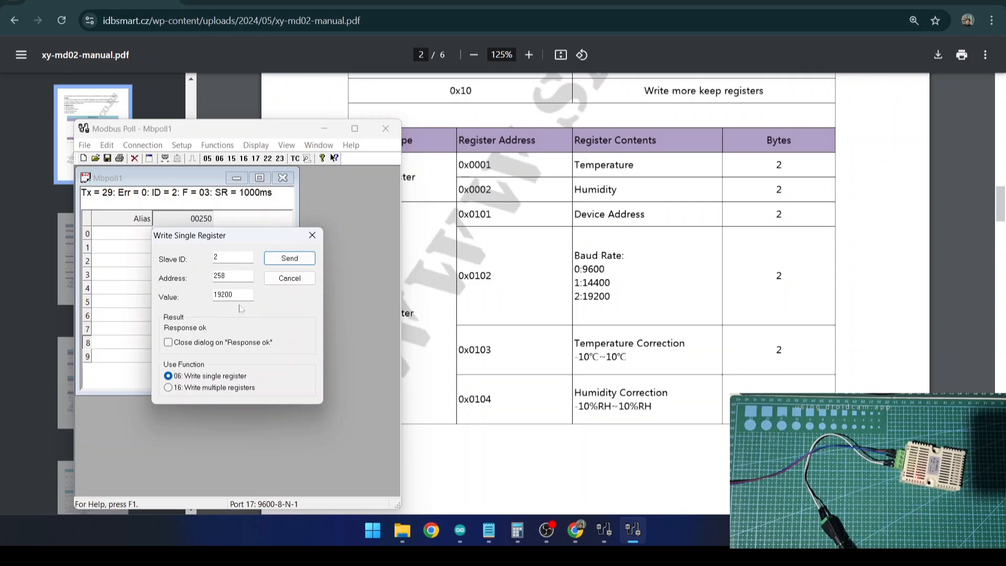
left_click(310, 280)
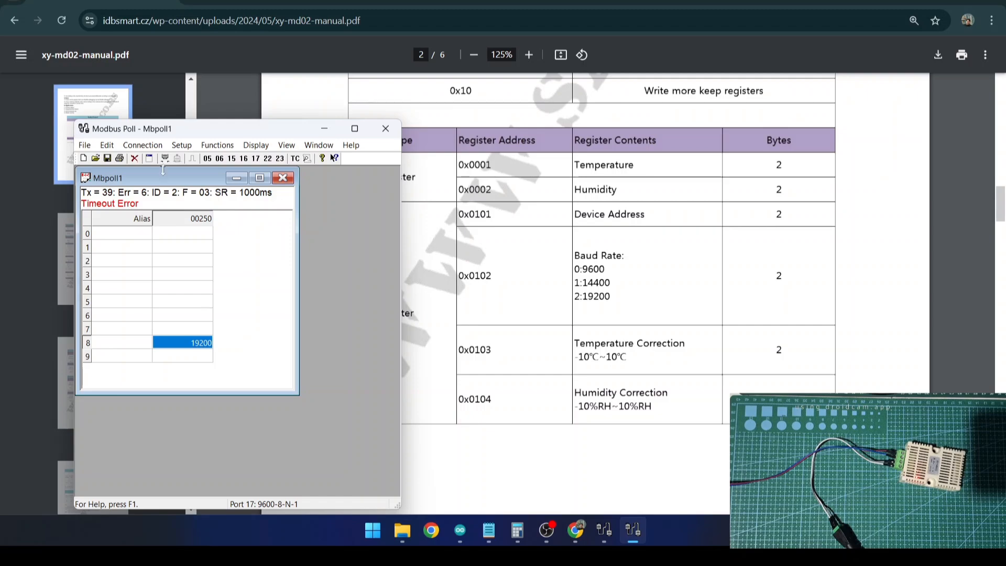
- Disconnect from the sensor and reconnect over the serial port at 19200 baud
left_click(142, 145)
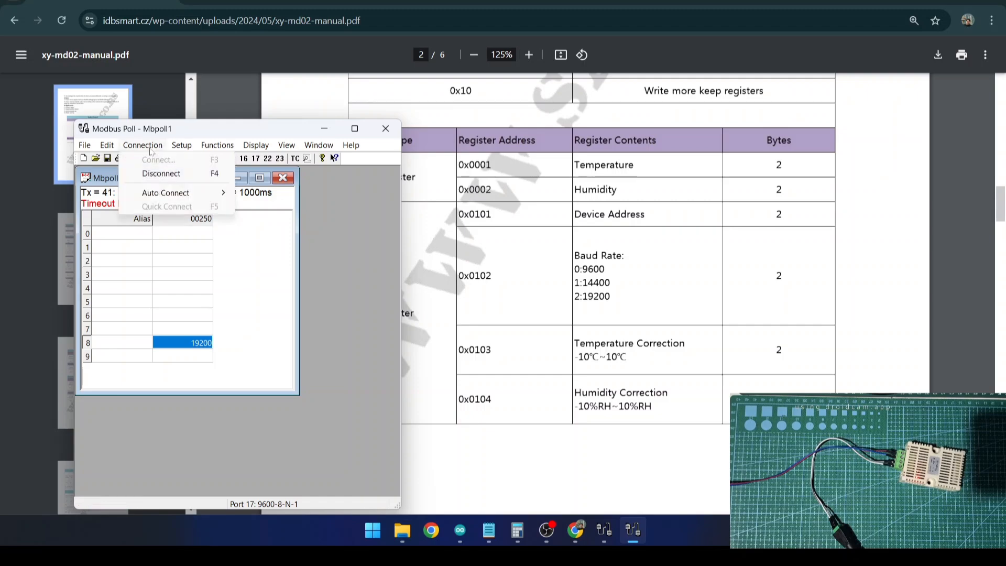
left_click(169, 175)
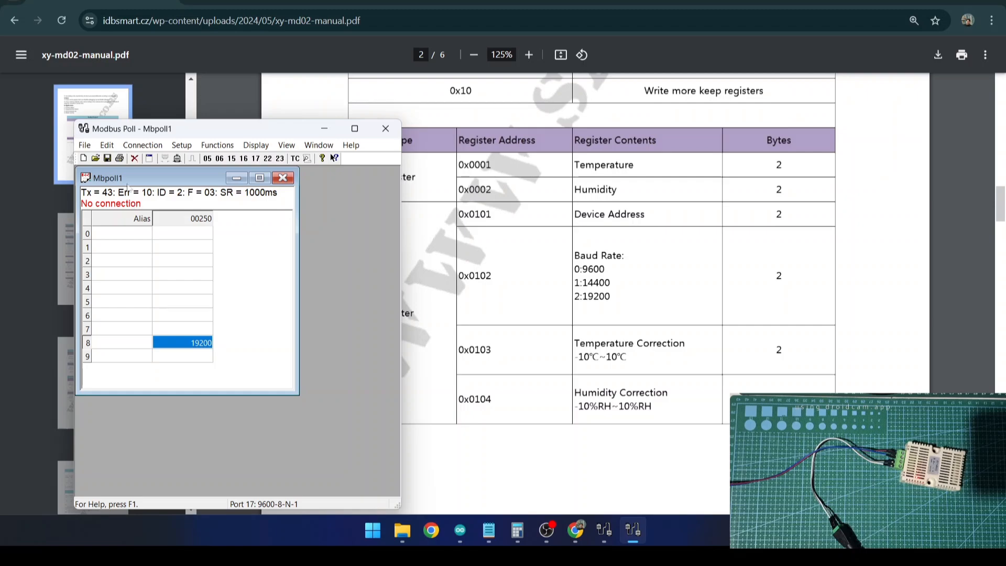
left_click(143, 145)
left_click(152, 156)
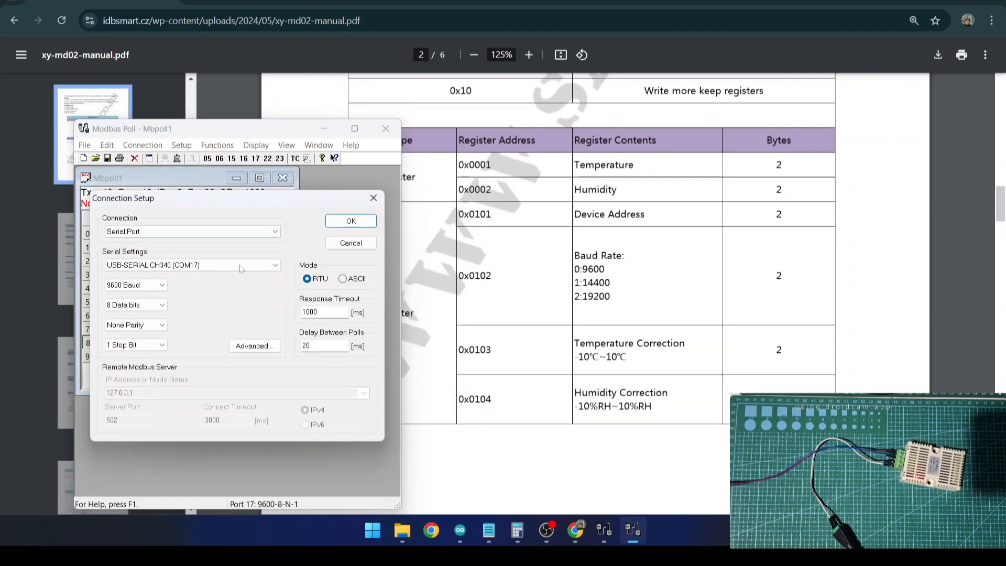
left_click(142, 286)
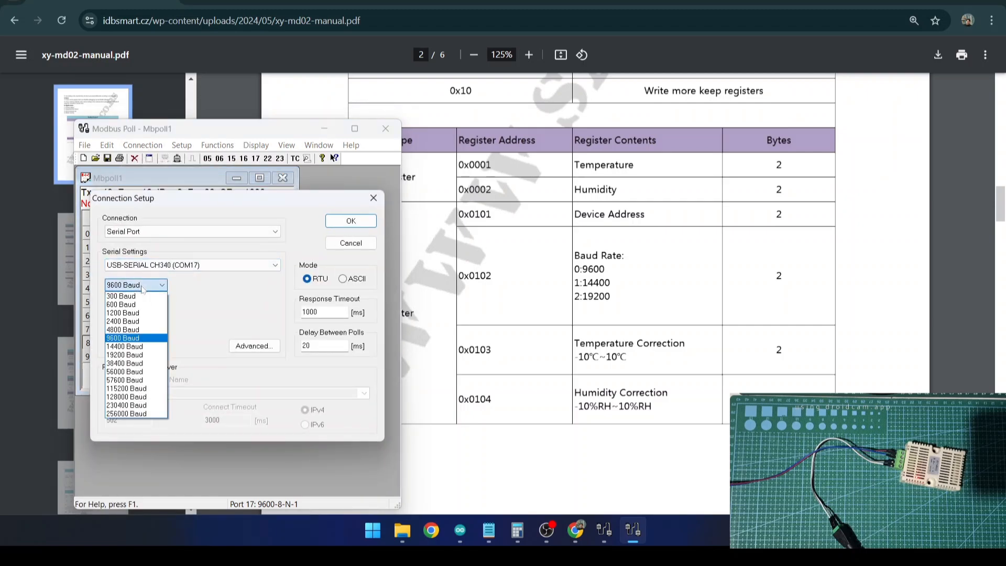
left_click(133, 355)
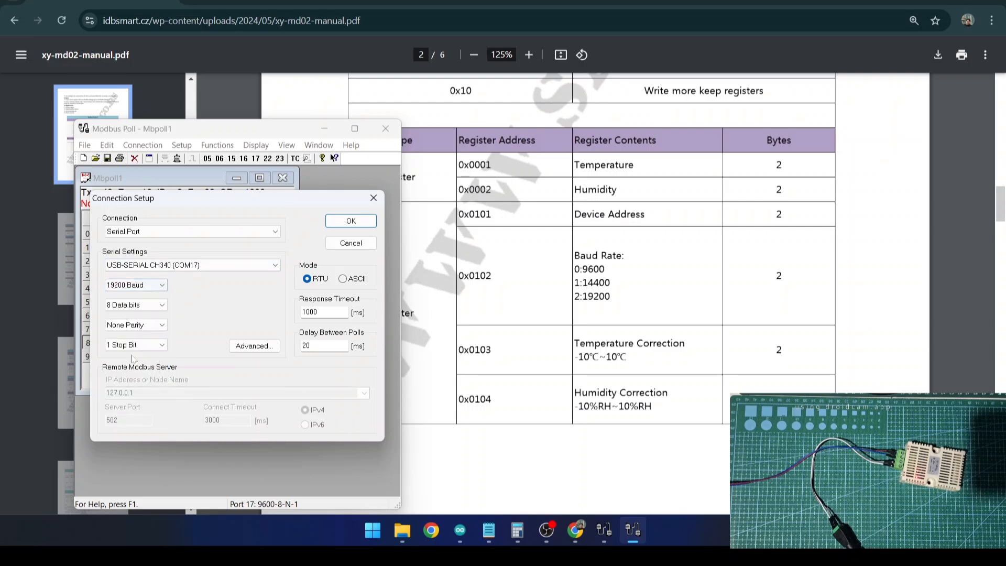
left_click(348, 221)
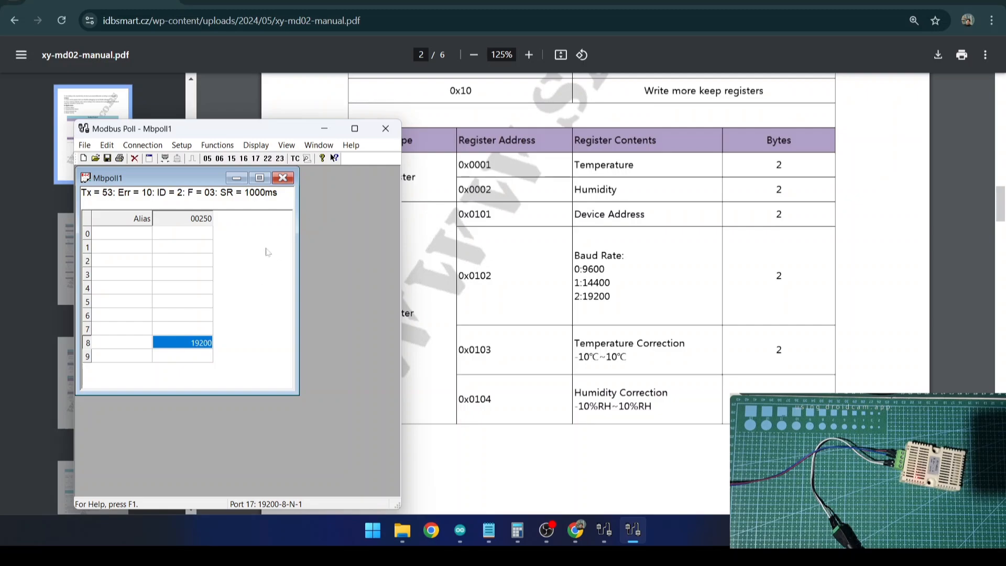
- Set the read/write definition to read holding registers at address 259 with quantity 1 for the temperature correction
left_click(179, 146)
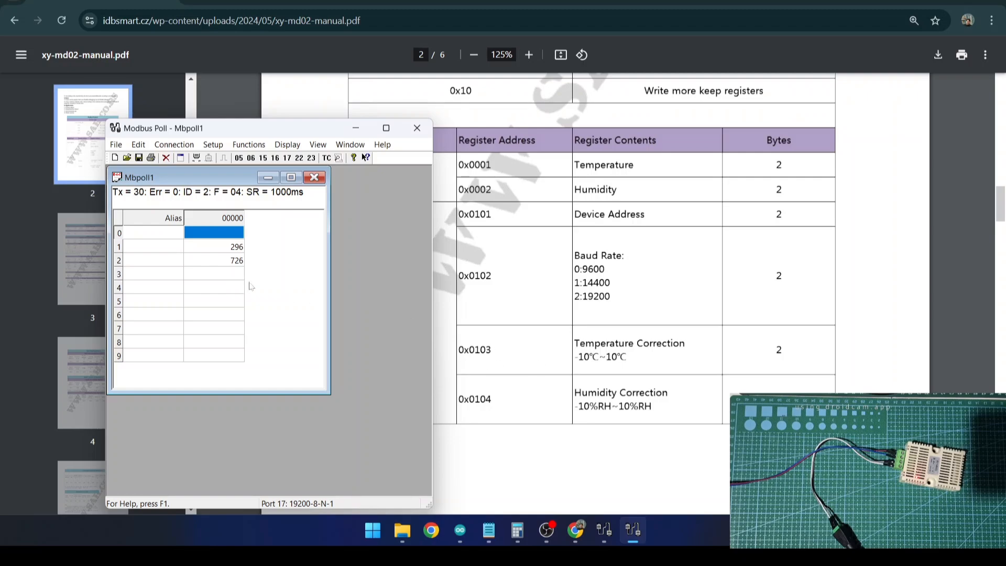
left_click(224, 149)
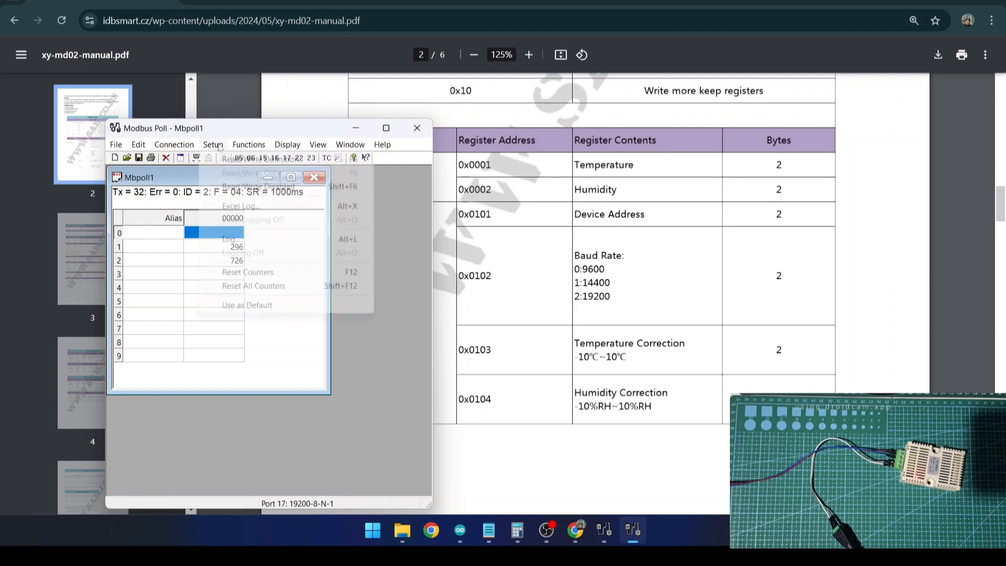
left_click(220, 165)
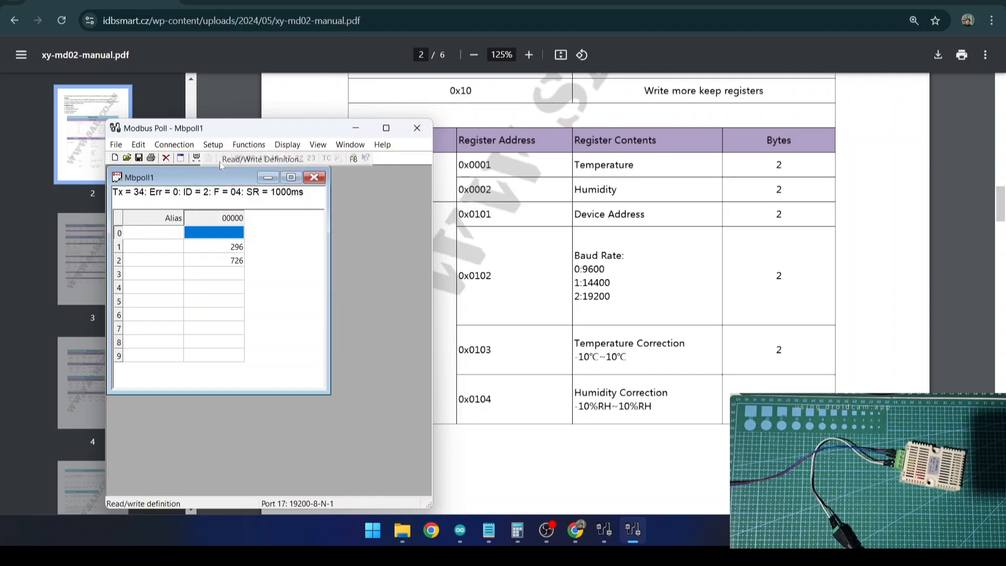
left_click(279, 249)
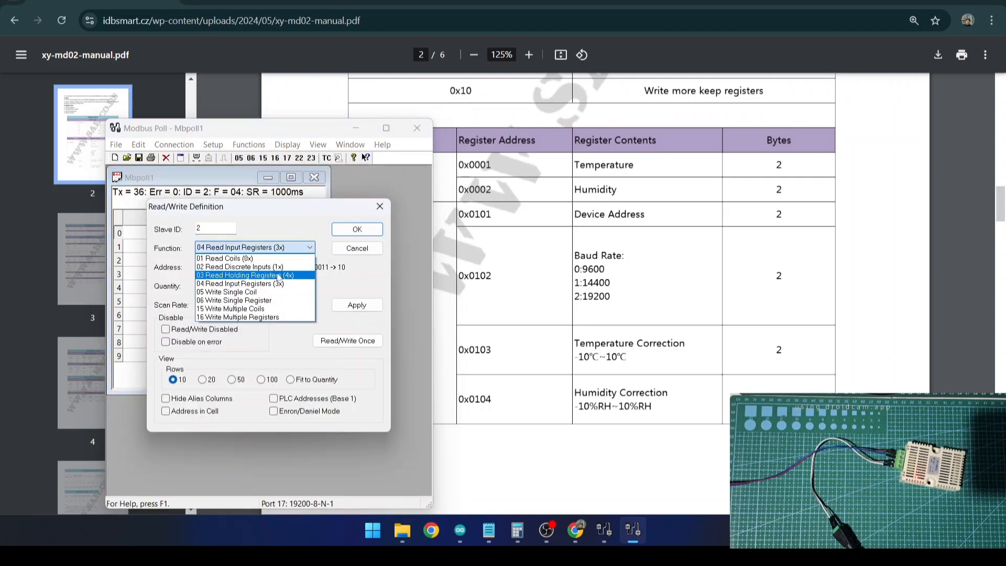
left_click(278, 275)
left_click(215, 266)
type("1")
double_click(199, 266)
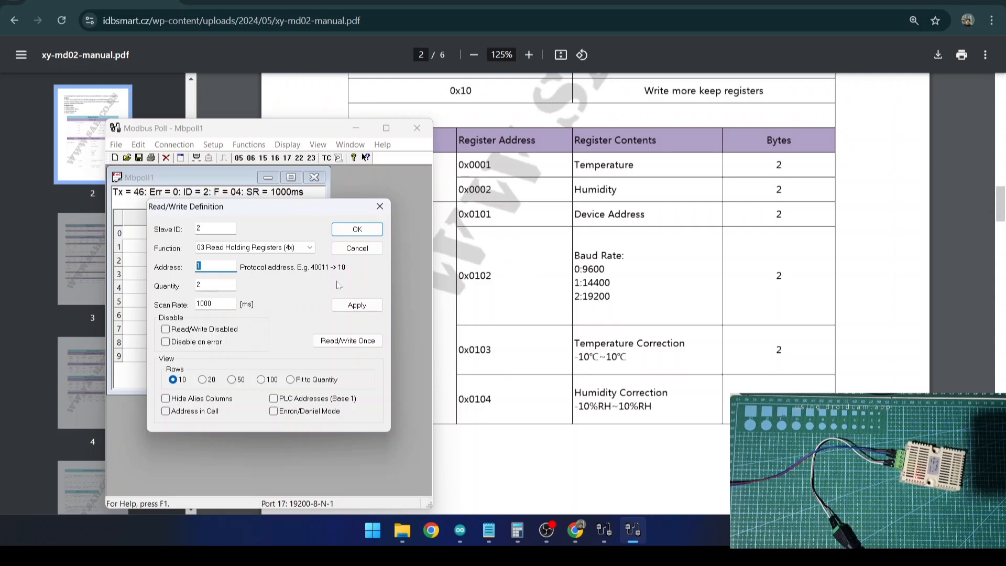
type("59")
key("Tab")
type("1")
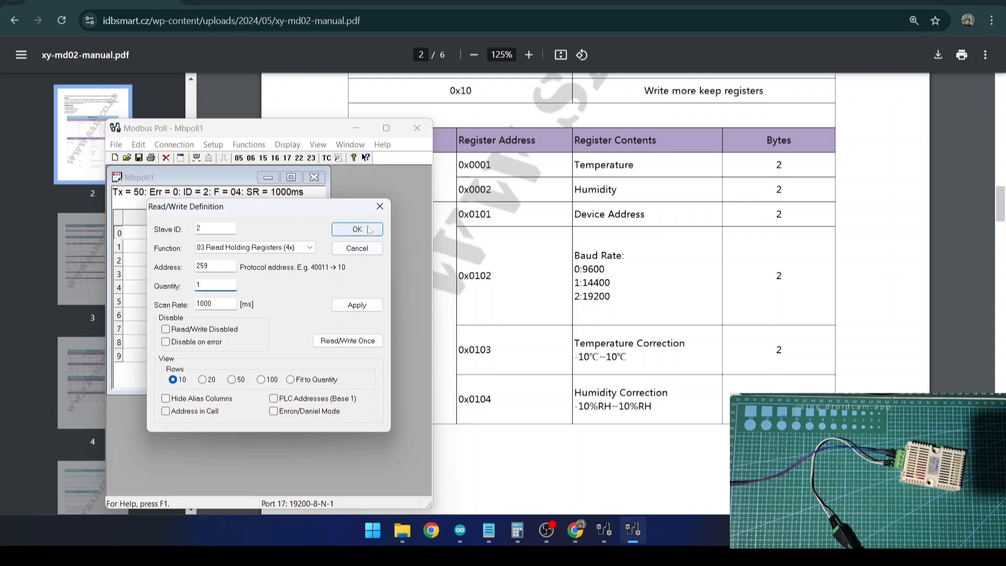
left_click(366, 226)
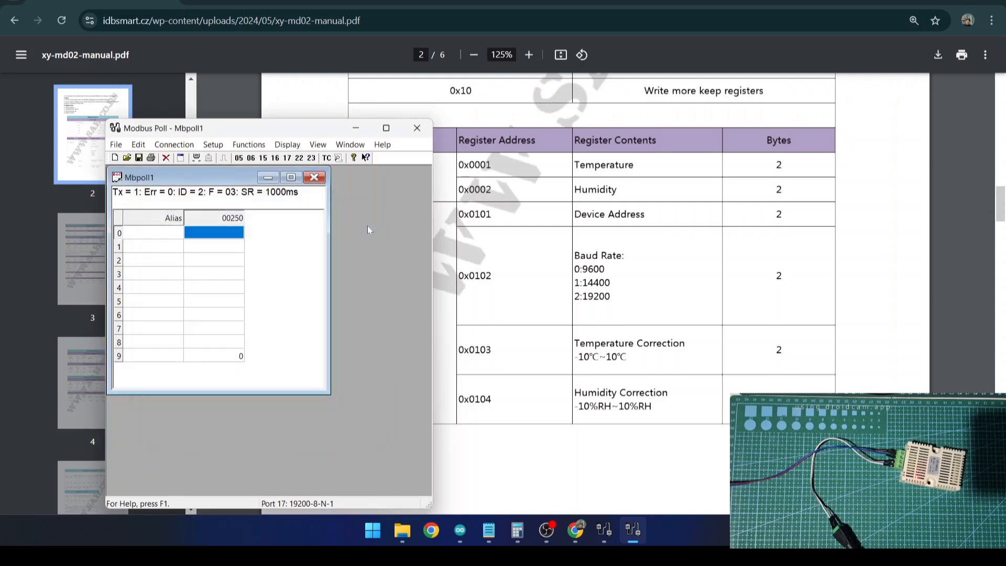
- Write the value 30 to temperature correction register 259 as a single register on slave ID 2
left_click(241, 360)
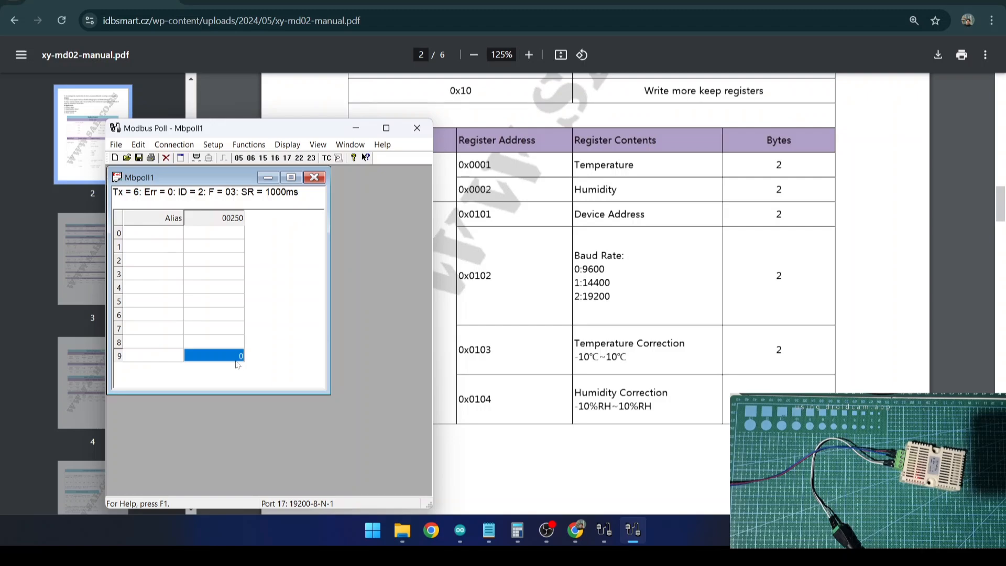
double_click(236, 358)
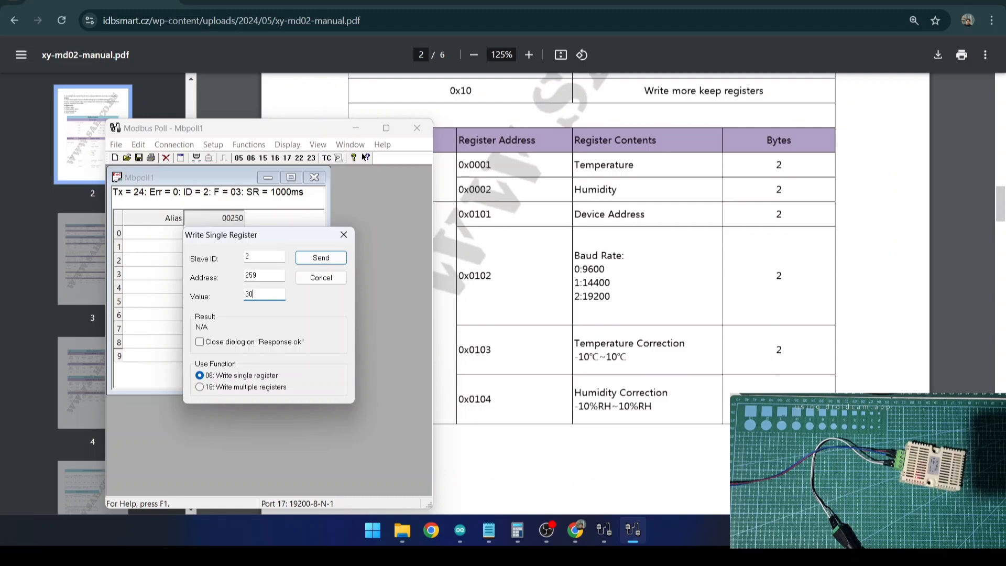
key("Return")
left_click(316, 259)
left_click(343, 239)
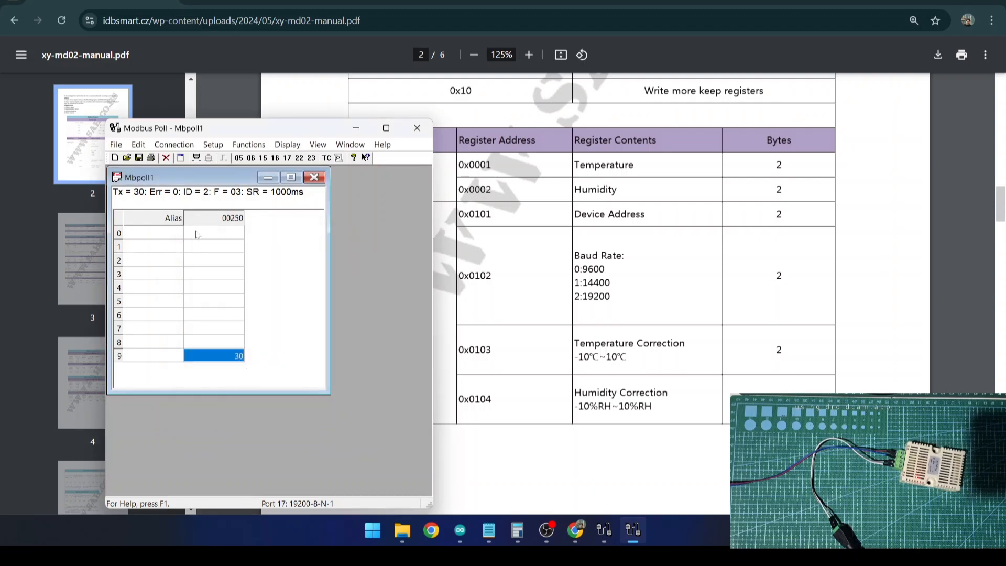
- Switch the read/write definition to input registers at address 1 and check the corrected temperature value in row 1
left_click(213, 144)
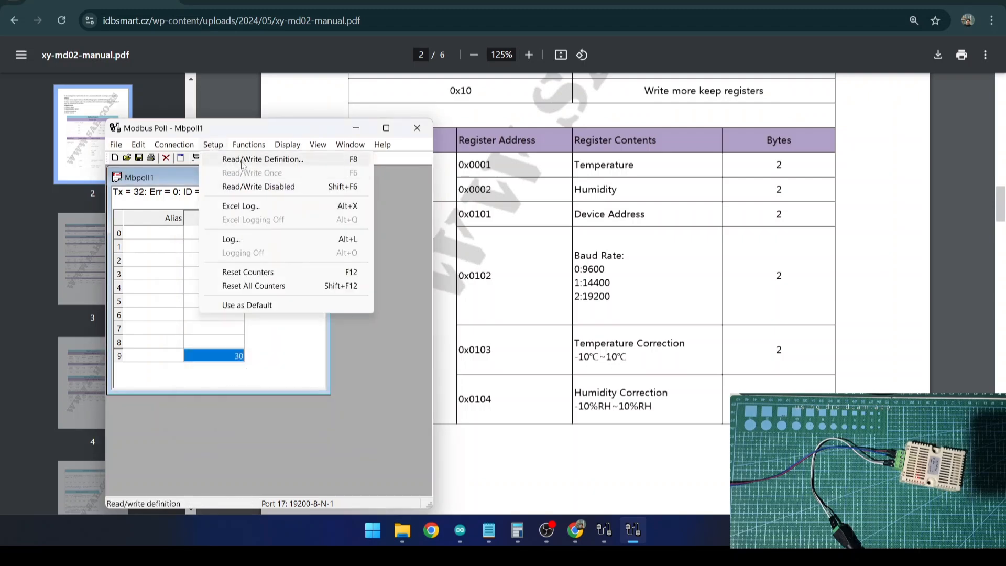
left_click(242, 165)
left_click(243, 247)
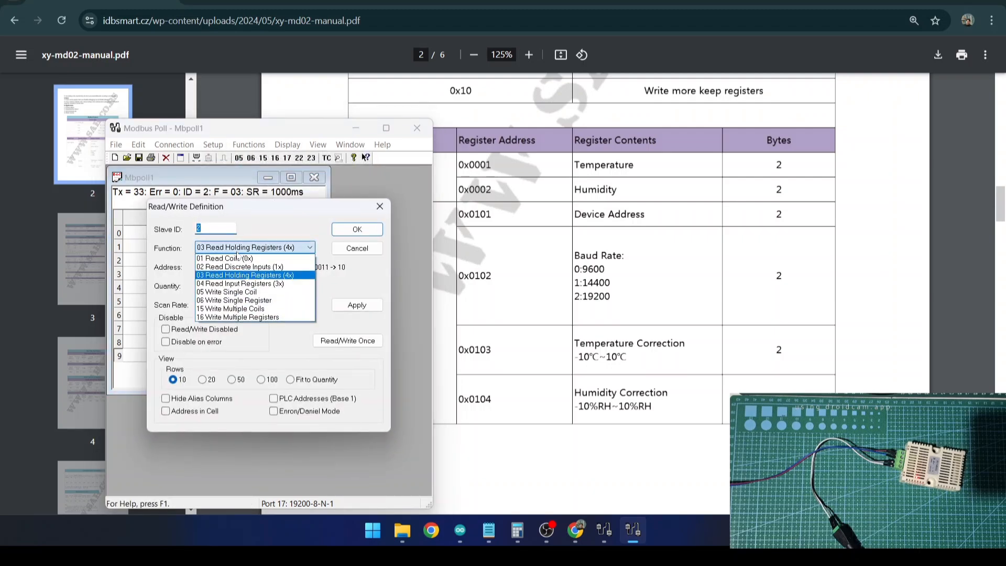
left_click(243, 284)
key("Tab")
type("1")
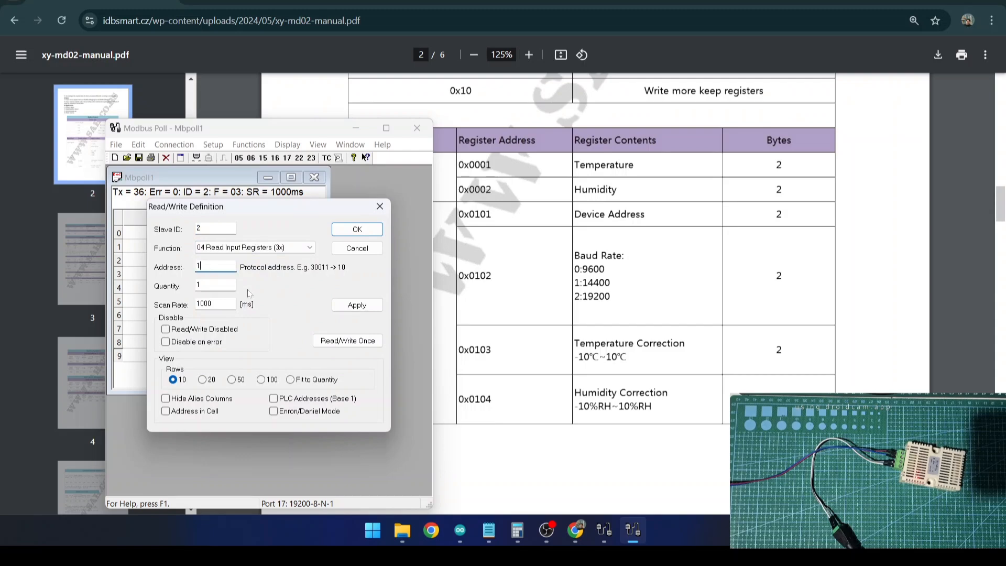
left_click(356, 229)
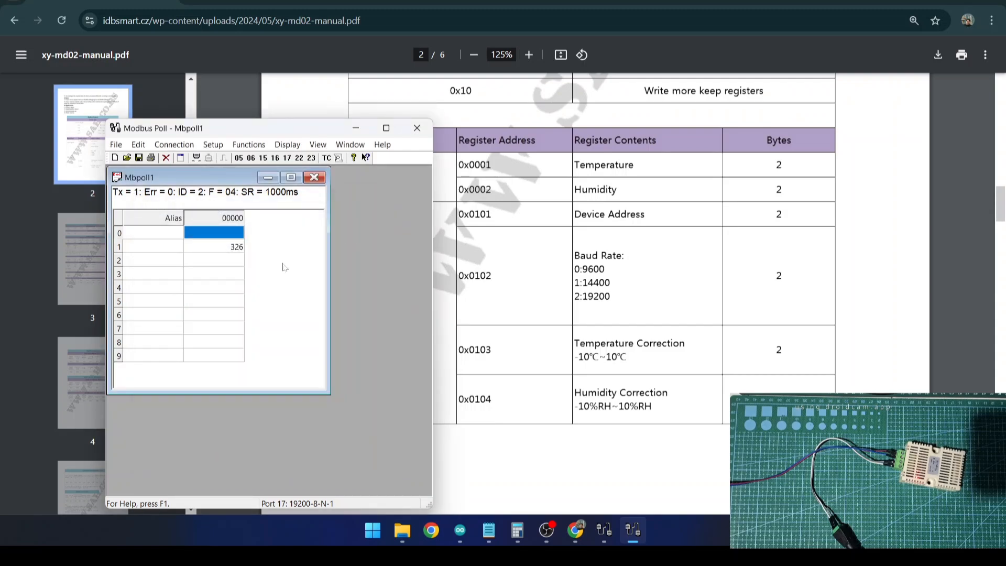
left_click(233, 252)
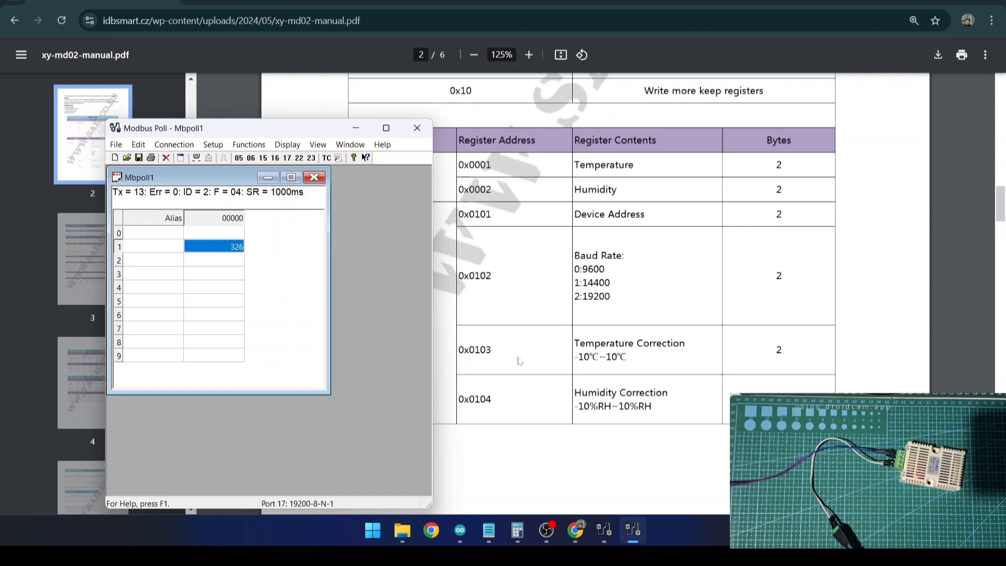
- Return the read/write definition to reading holding registers at address 259
left_click(213, 145)
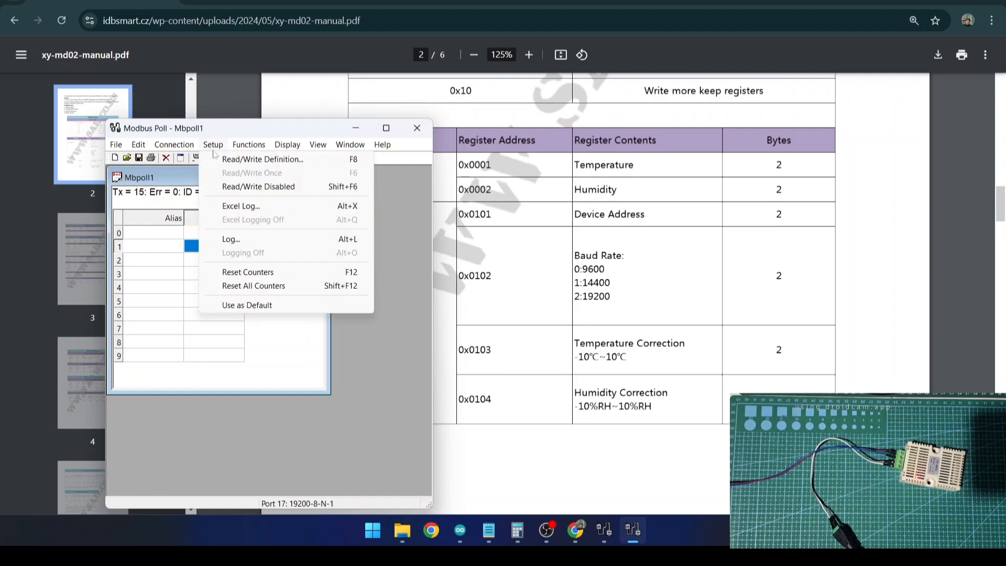
left_click(246, 159)
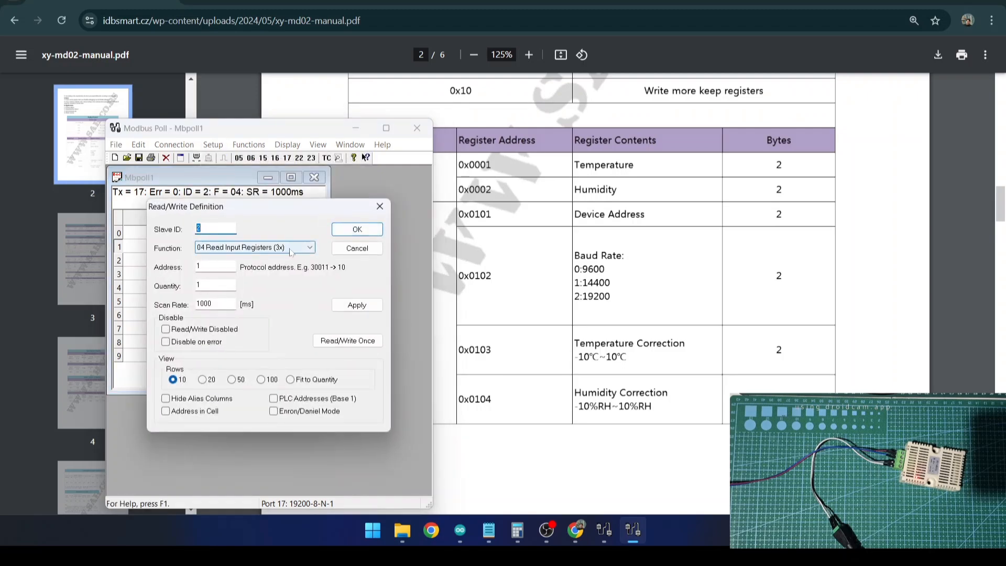
left_click(255, 248)
left_click(258, 276)
double_click(219, 266)
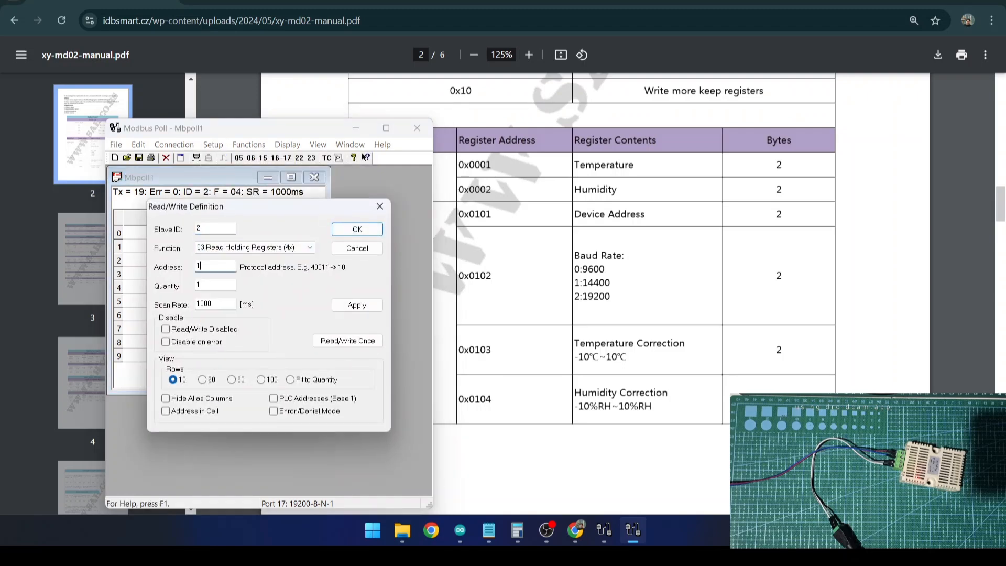
type("259")
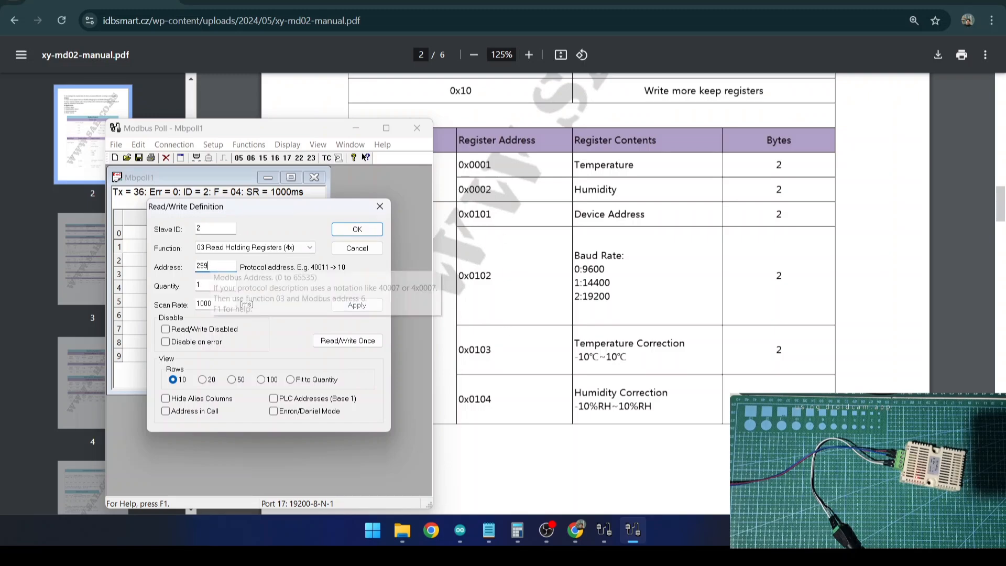
left_click(358, 231)
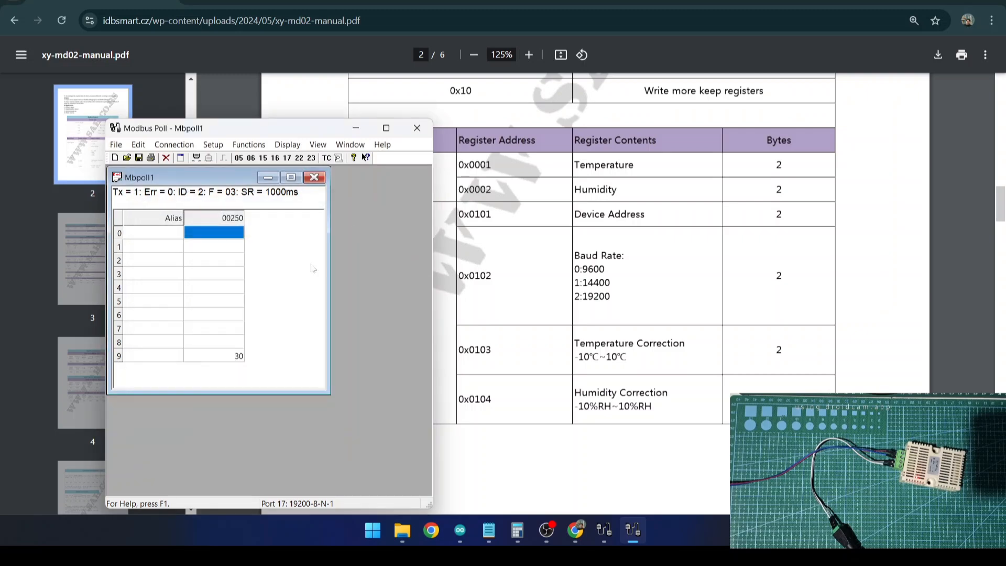
- Write the value -50 to temperature correction register 259 as a single register on slave ID 2
double_click(235, 357)
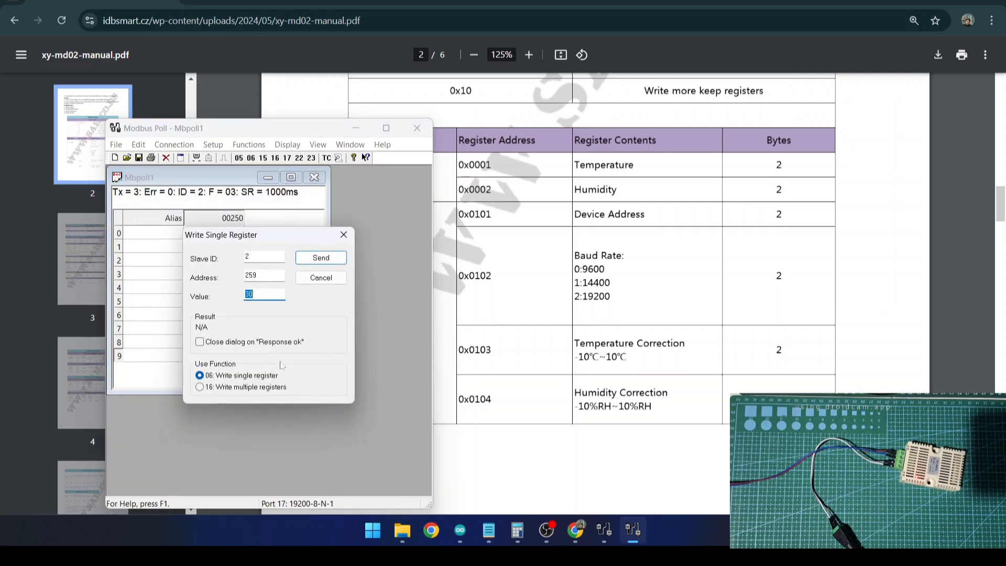
key("BackSpace")
type("-50")
left_click(321, 257)
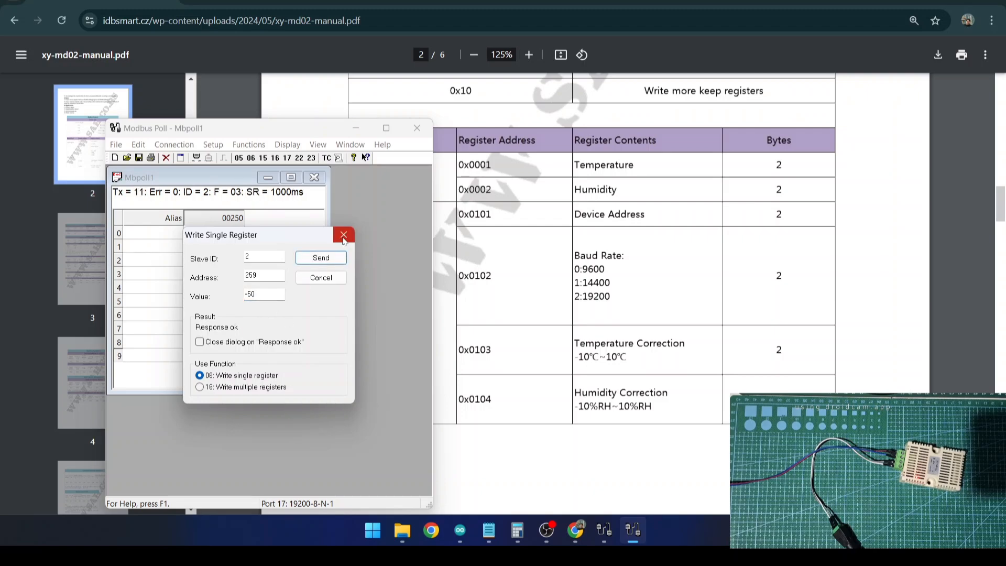
left_click(343, 235)
- Set the read/write definition back to input registers at address 1 and select the temperature value for checking the negative correction
left_click(211, 147)
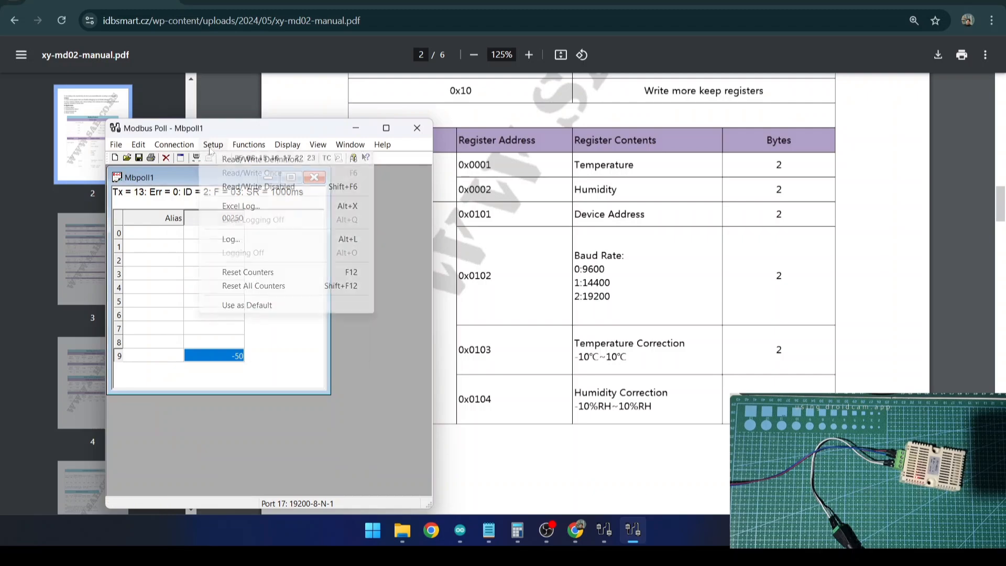
left_click(231, 159)
left_click(252, 247)
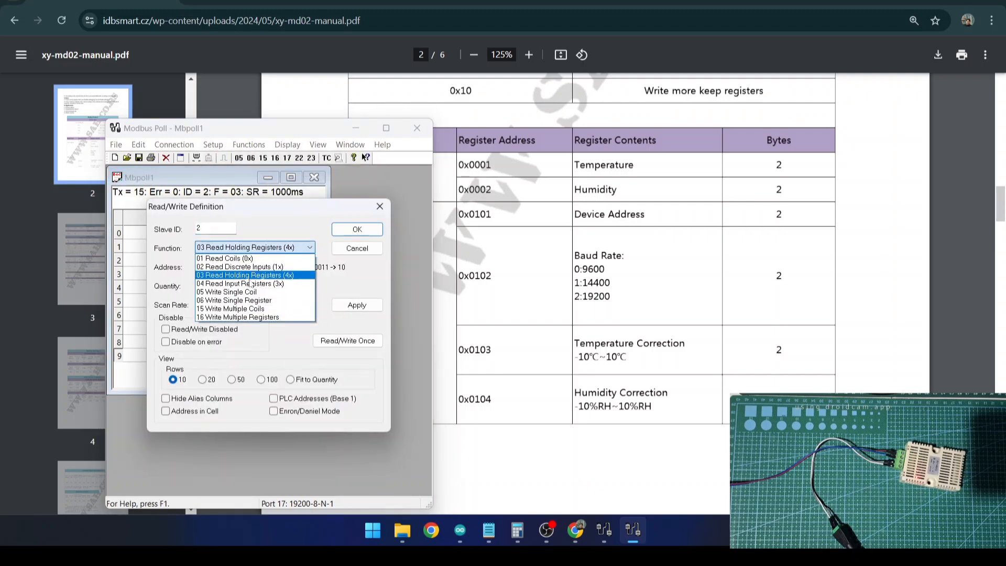
left_click(251, 283)
double_click(212, 266)
type("1")
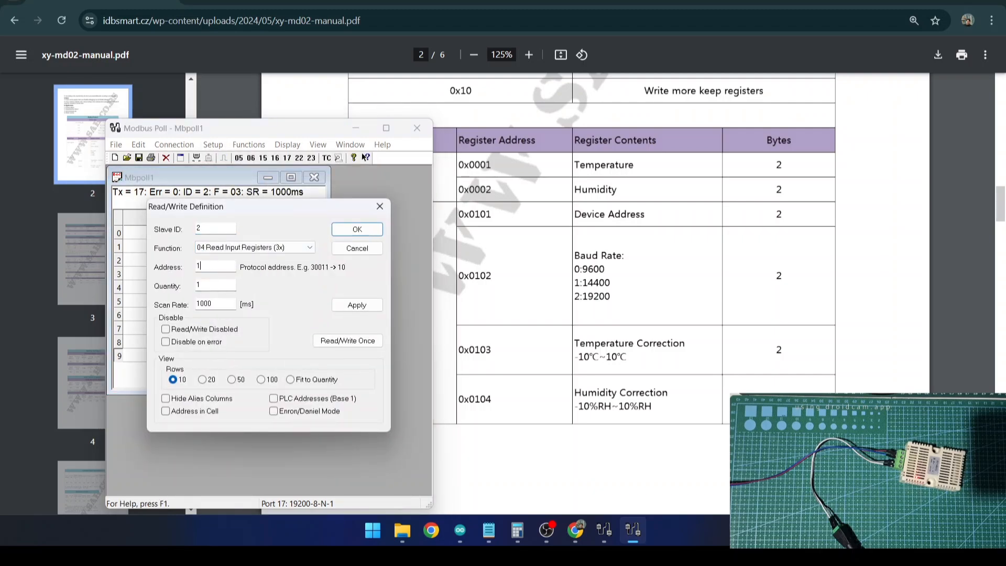
left_click(356, 229)
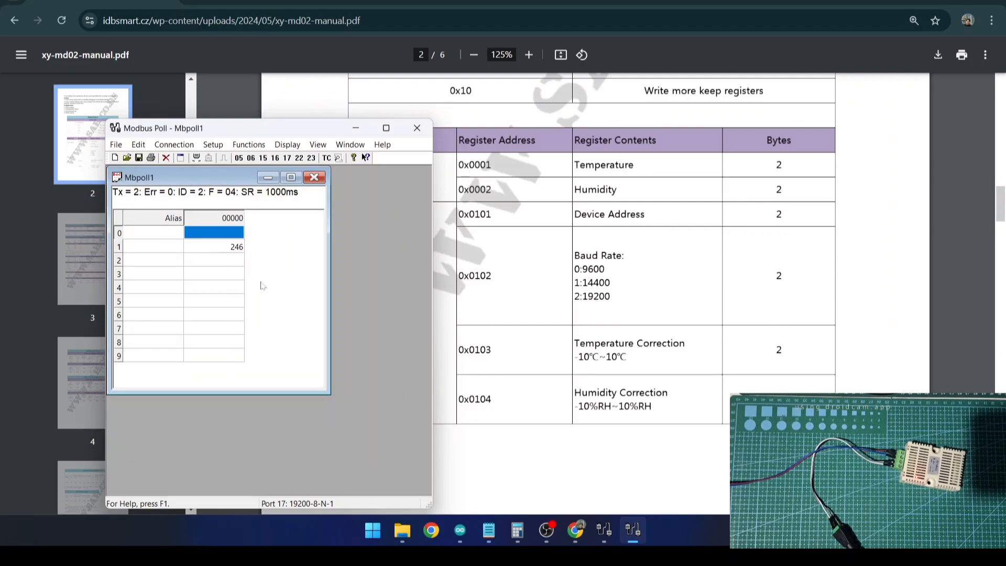
left_click(238, 249)
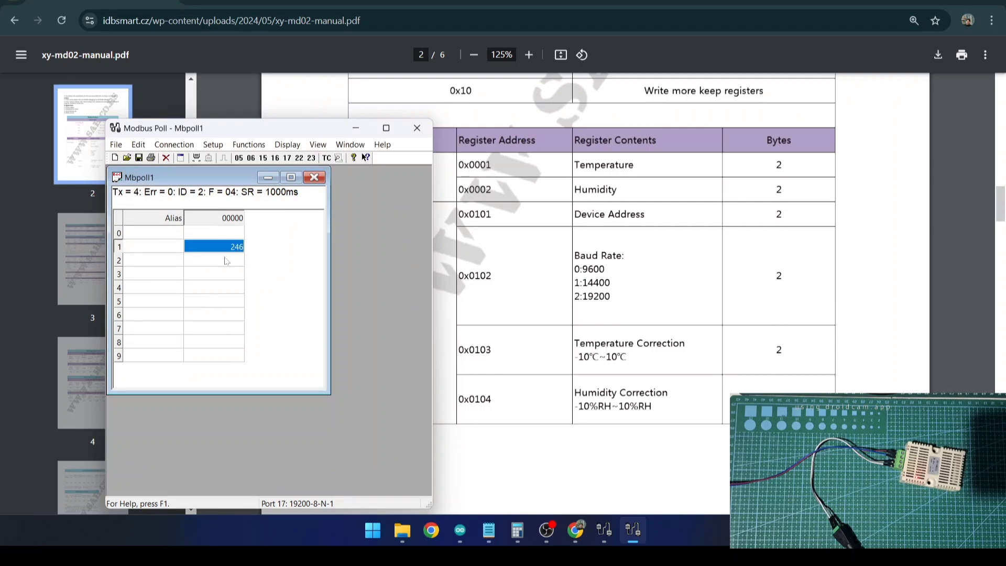